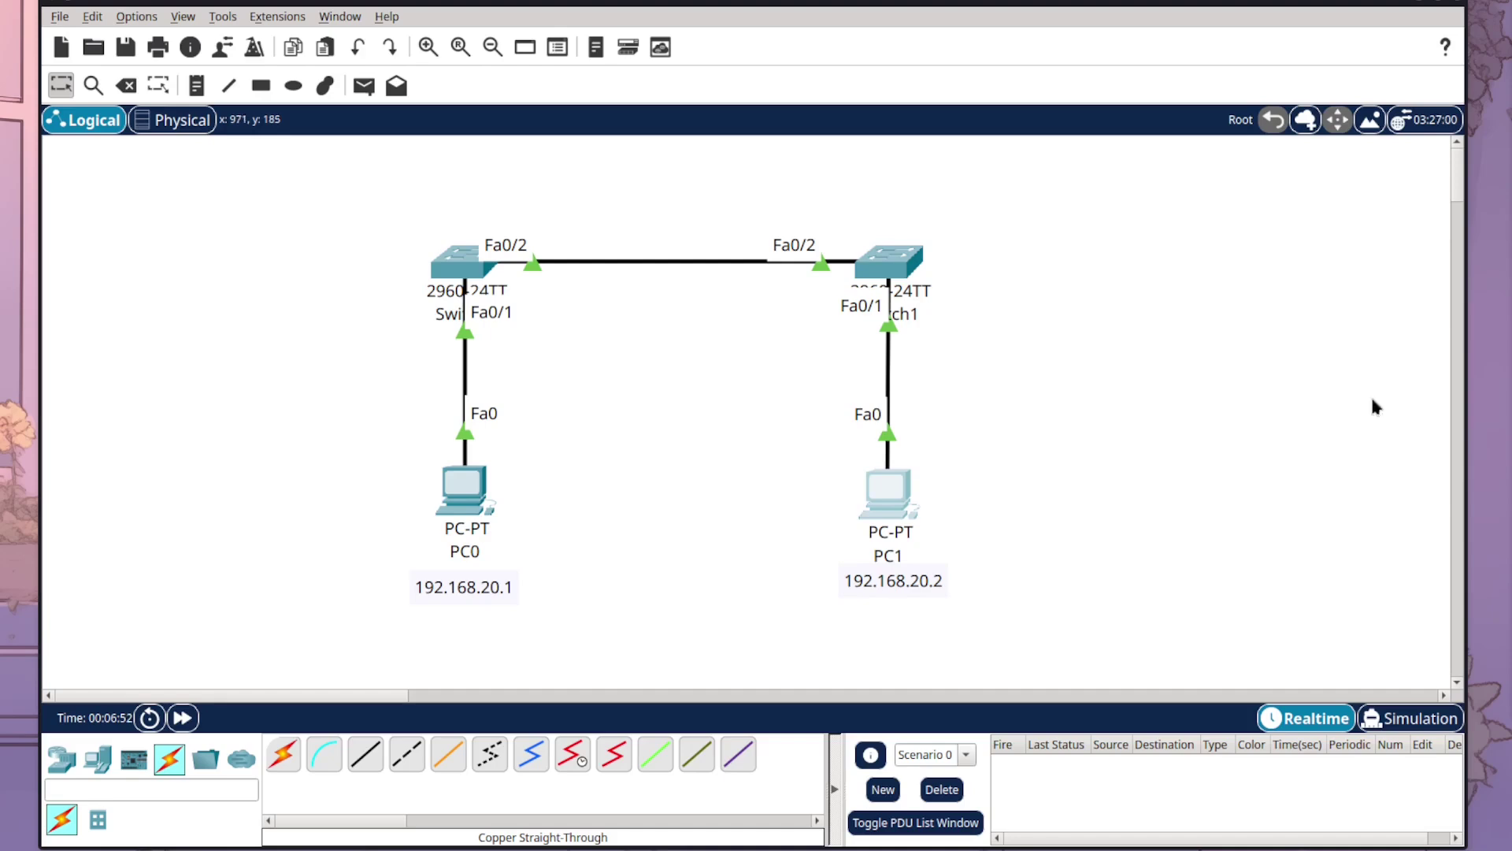
# Step: Rerun the ping to 192.168.20.2 from PC0's Command Prompt (4 of 4 replies), then close PC0's window
pyautogui.click(481, 476)
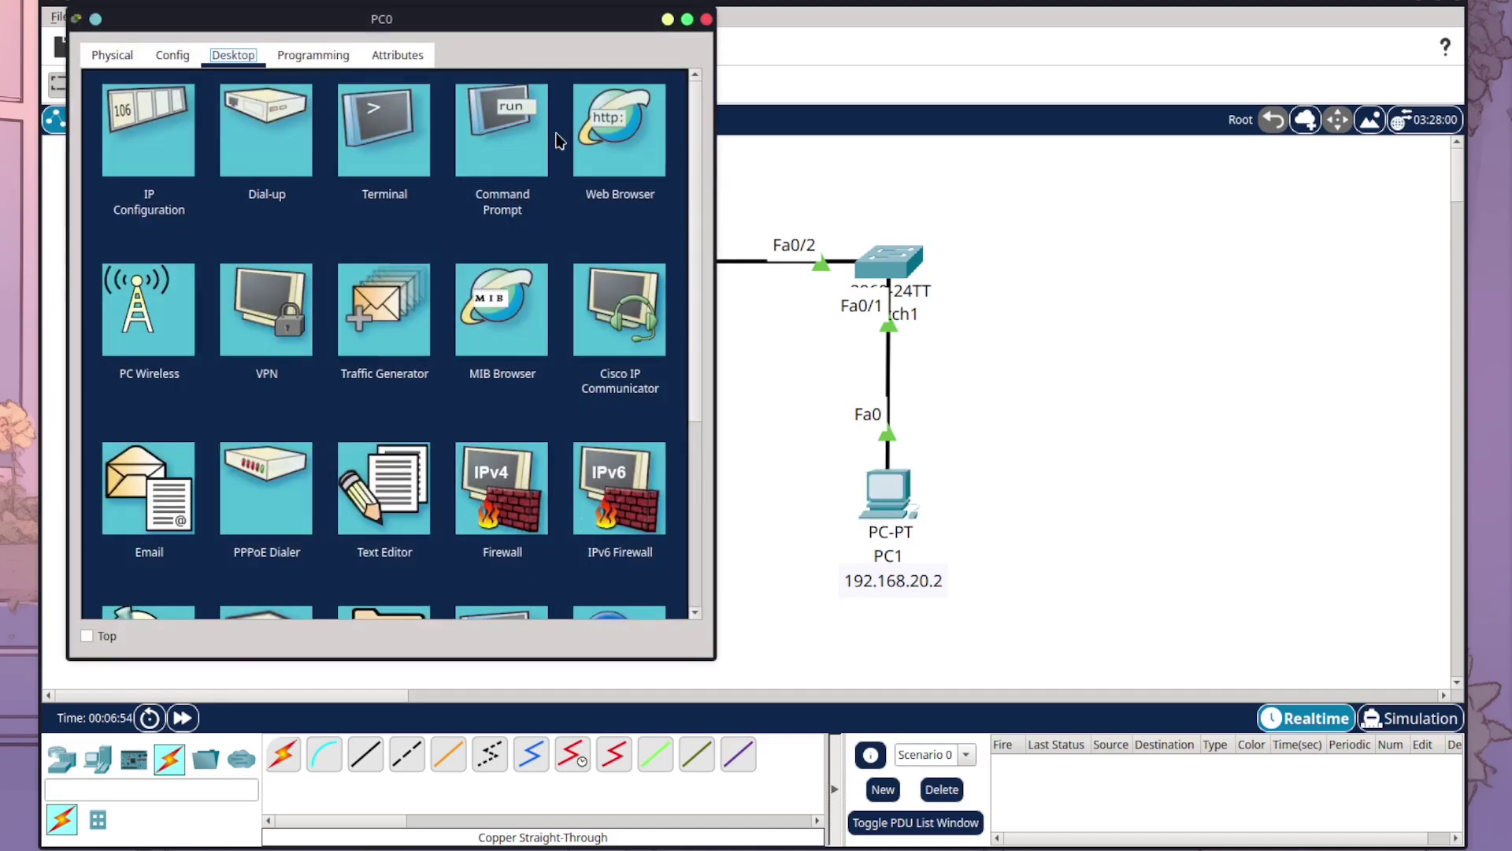
pyautogui.click(519, 132)
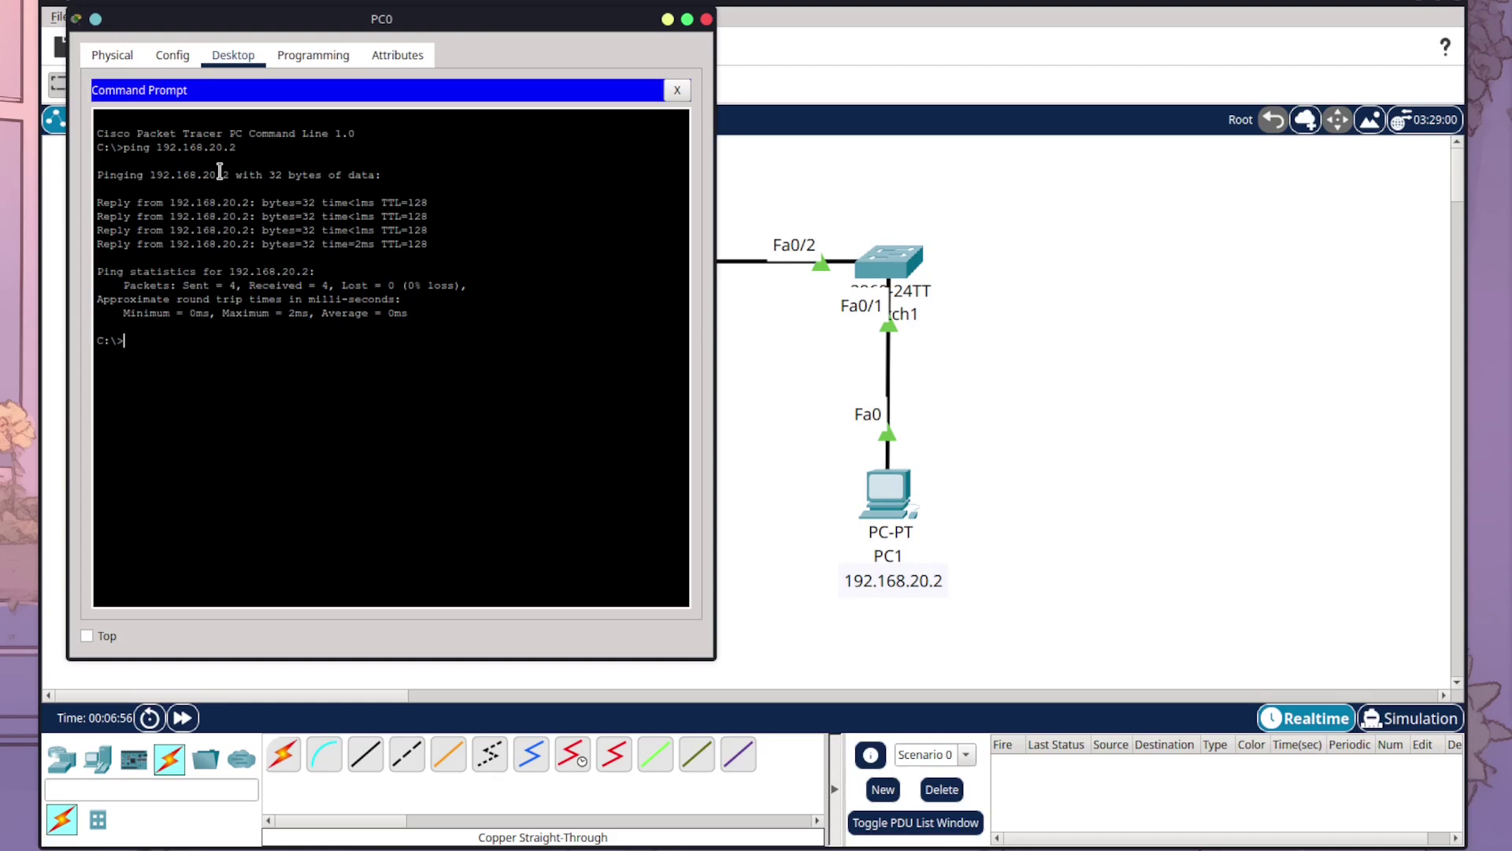
pyautogui.press('Up')
pyautogui.press('Return')
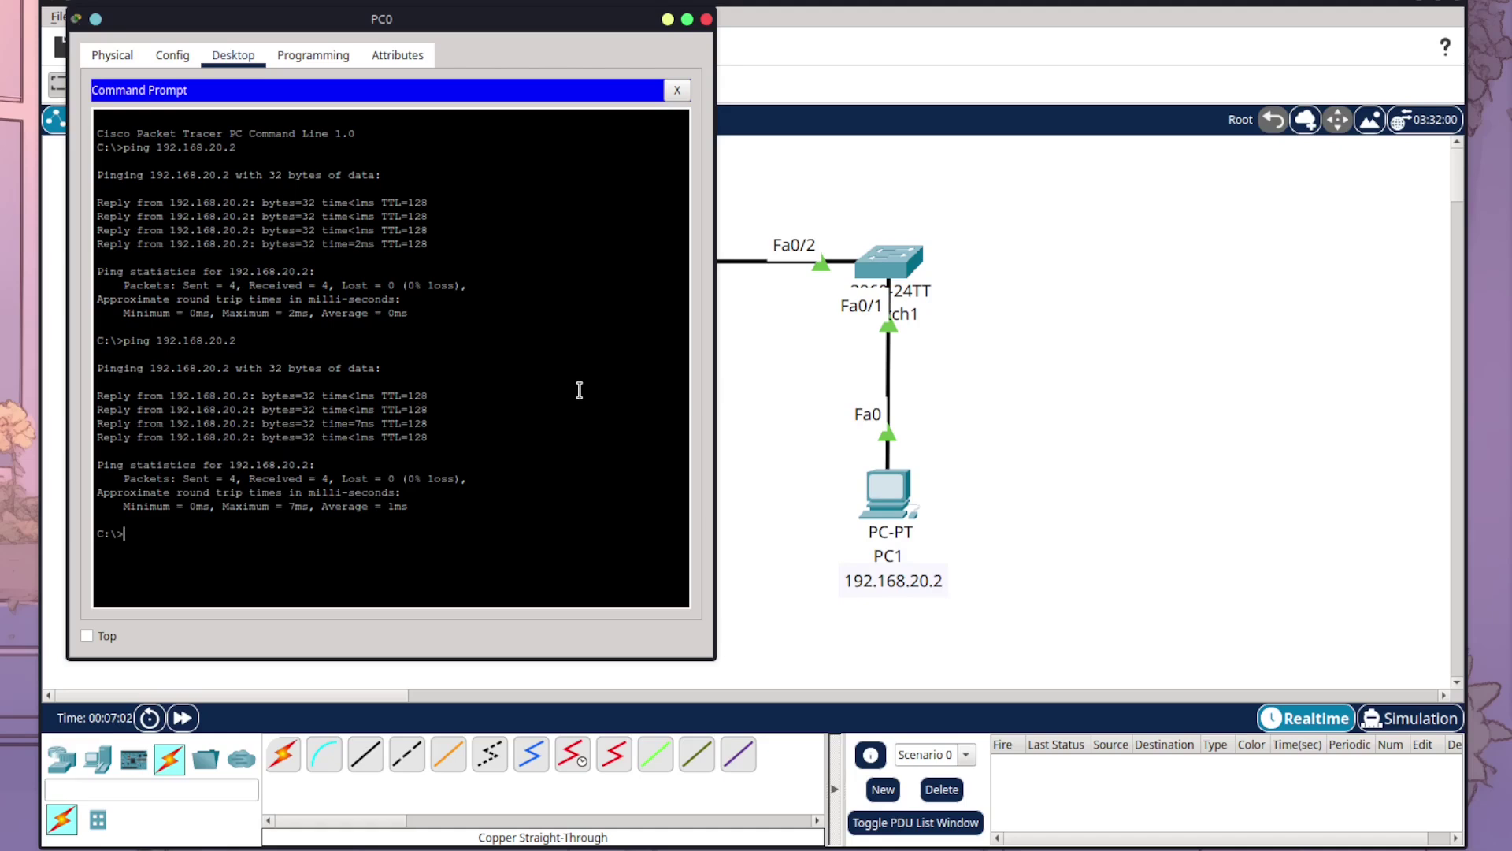
pyautogui.click(1000, 552)
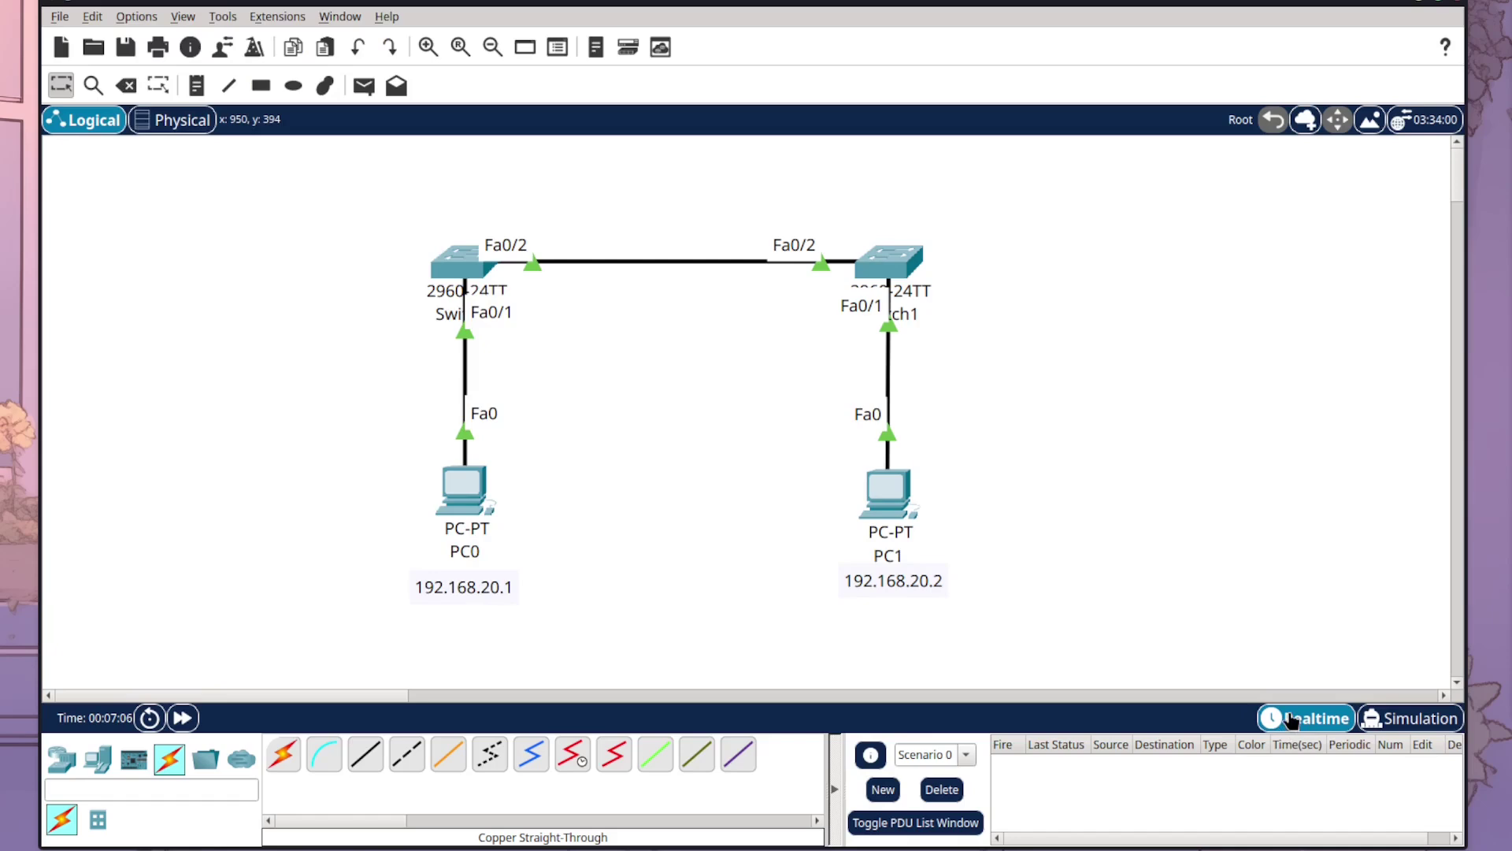
pyautogui.hotkey('alt', 'Tab')
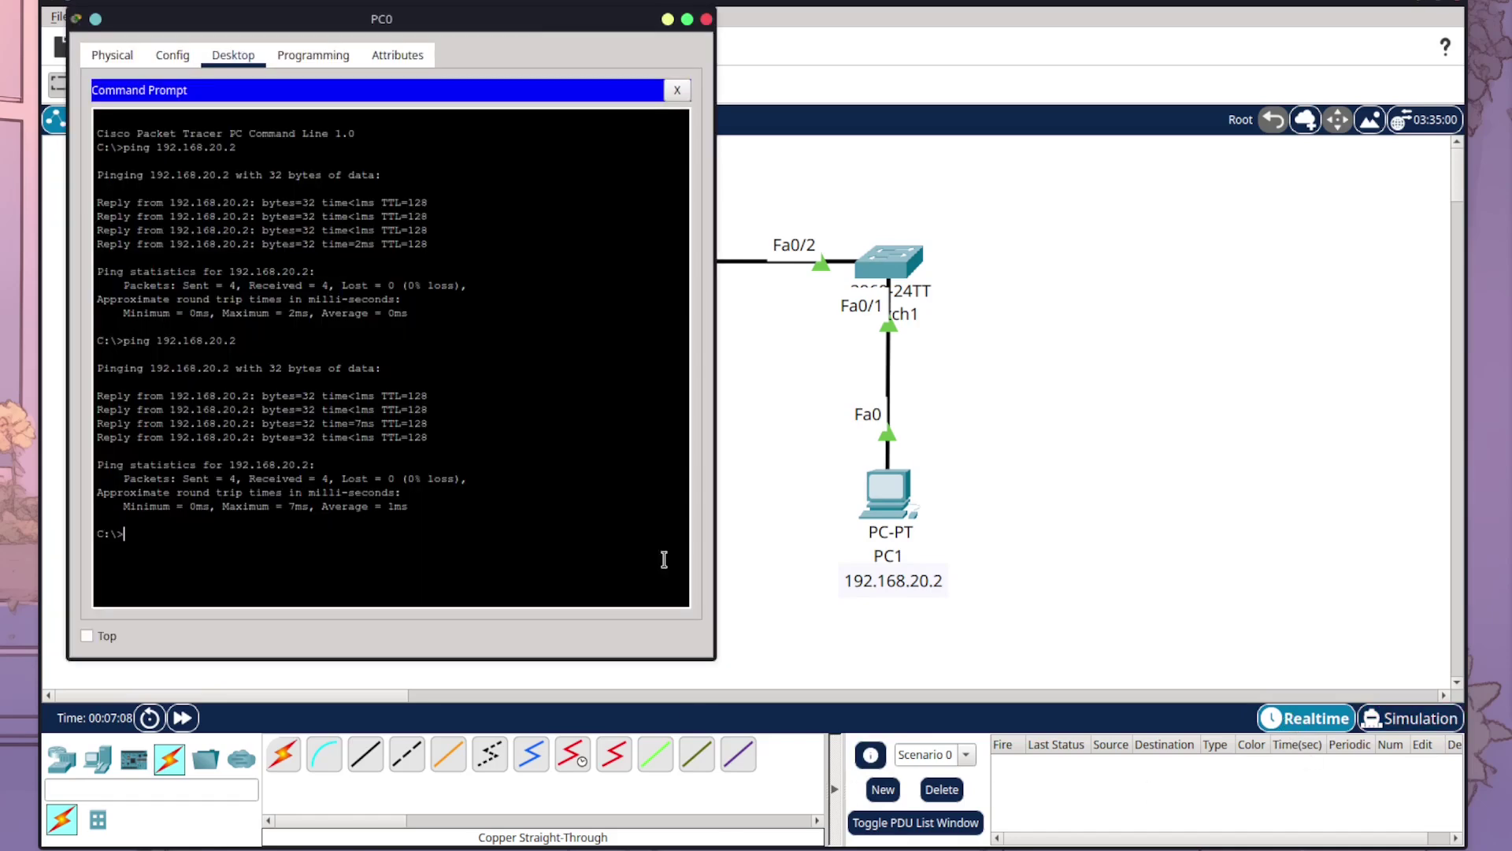
pyautogui.click(687, 20)
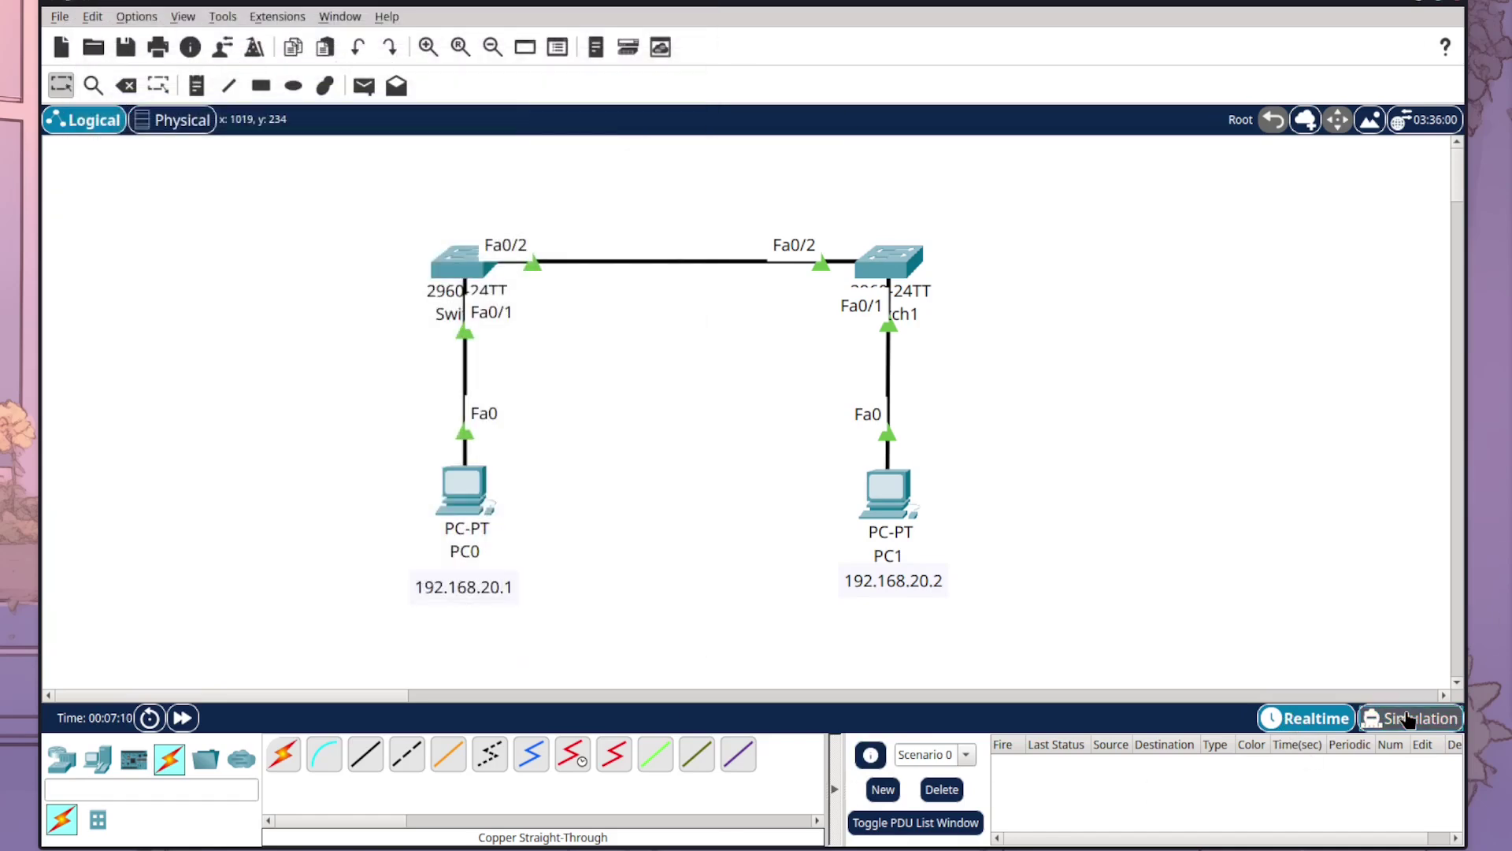
# Step: Switch to Simulation mode and rerun PC0's ping to 192.168.20.2 from its Command Prompt
pyautogui.click(1408, 717)
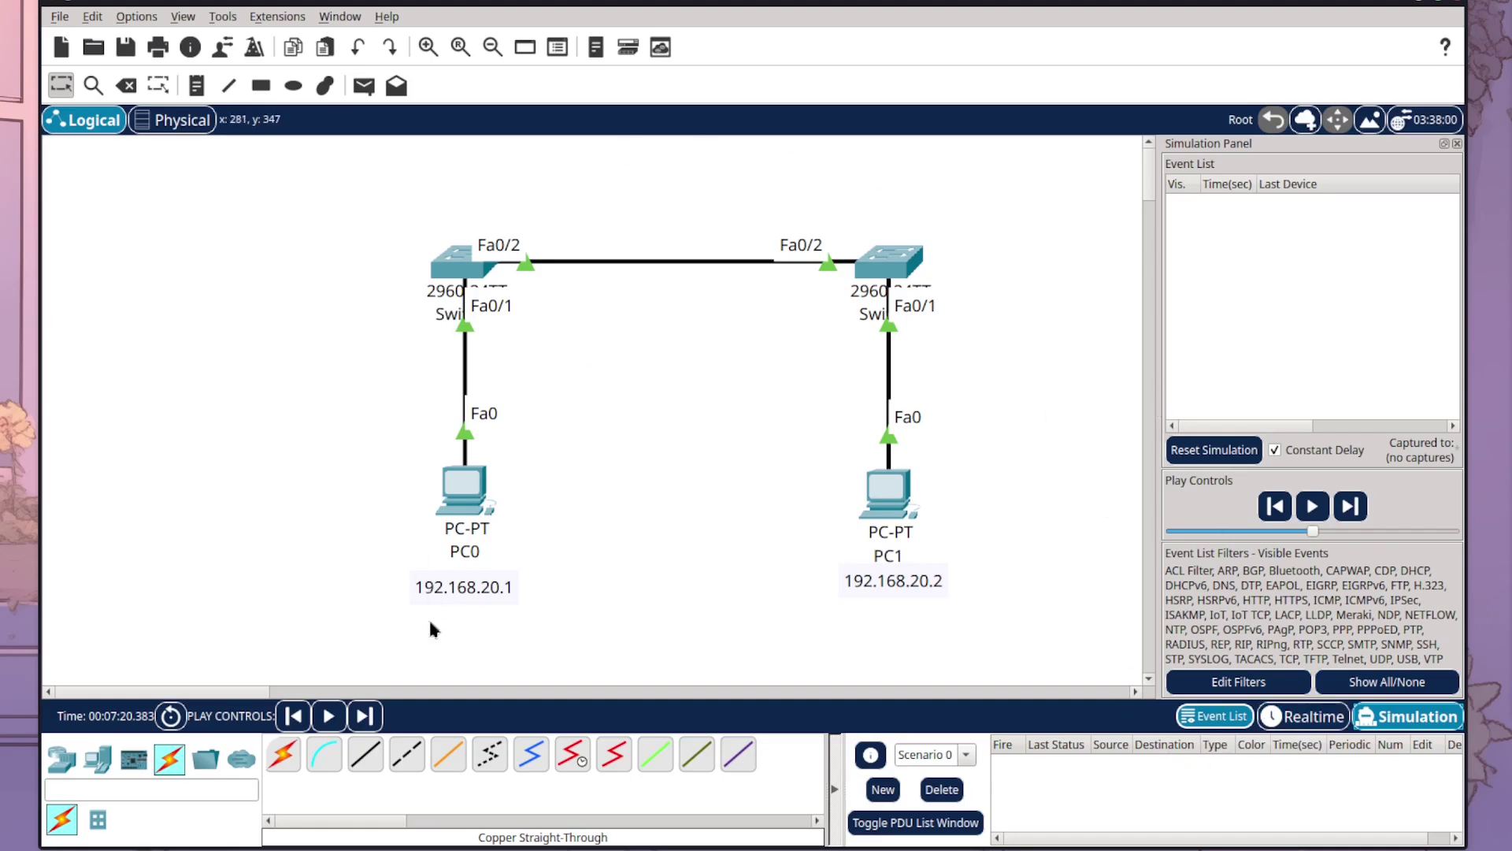
pyautogui.click(475, 488)
pyautogui.click(351, 206)
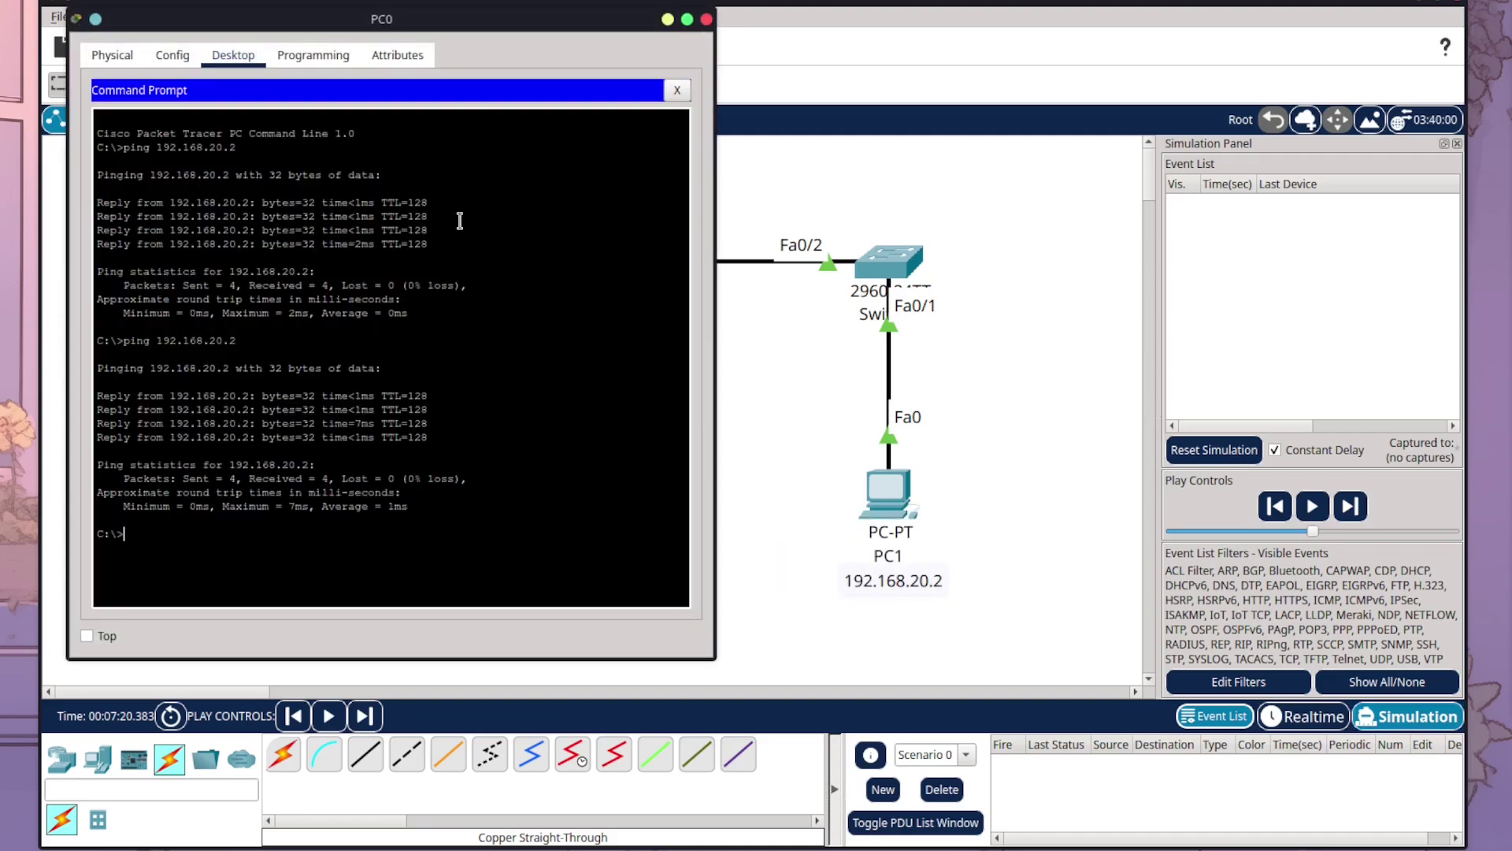
pyautogui.press('Up')
pyautogui.press('Return')
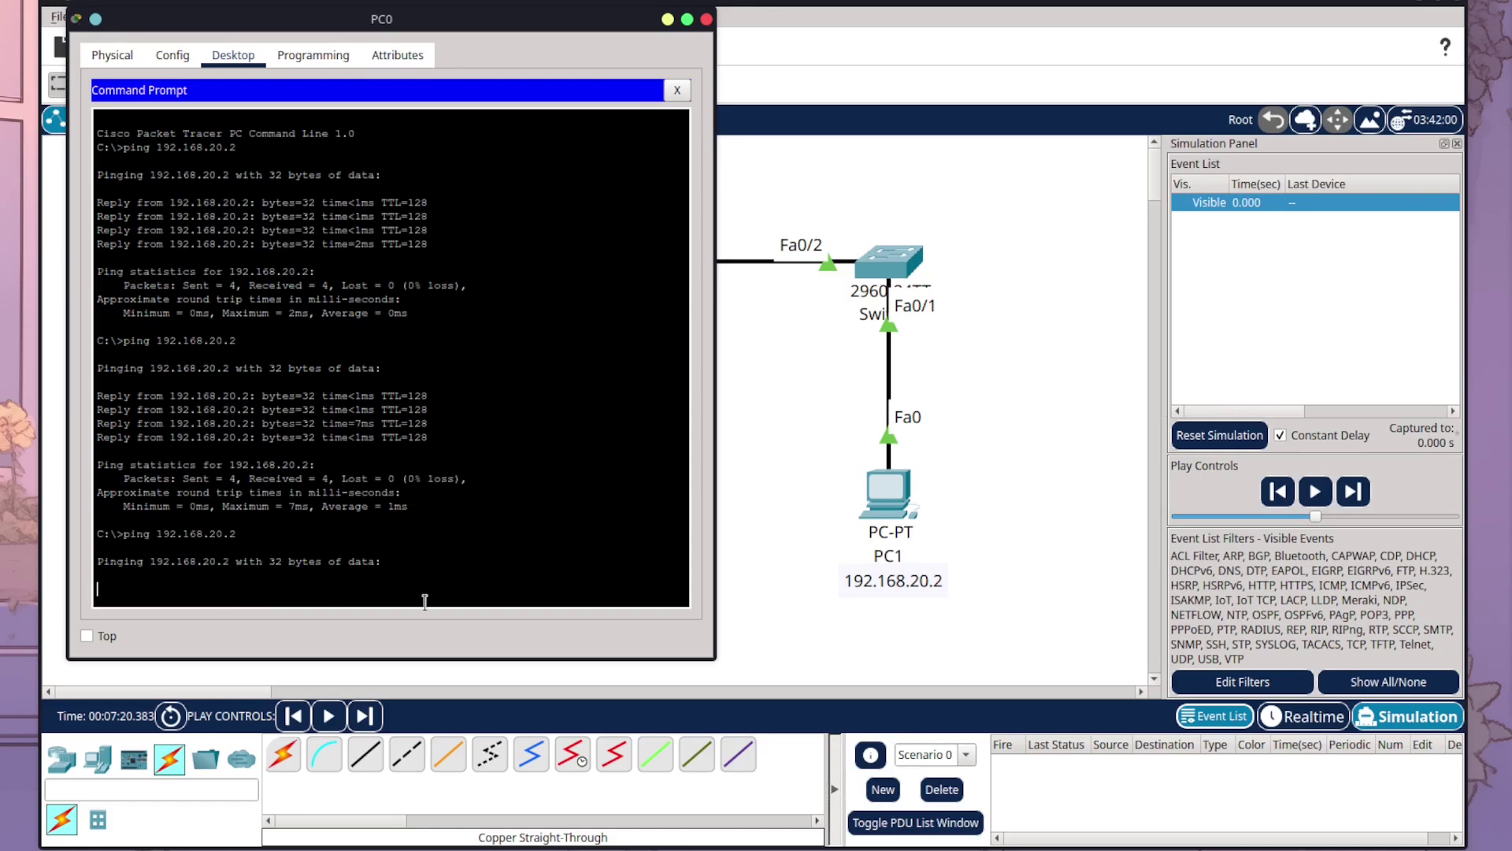
pyautogui.click(1206, 479)
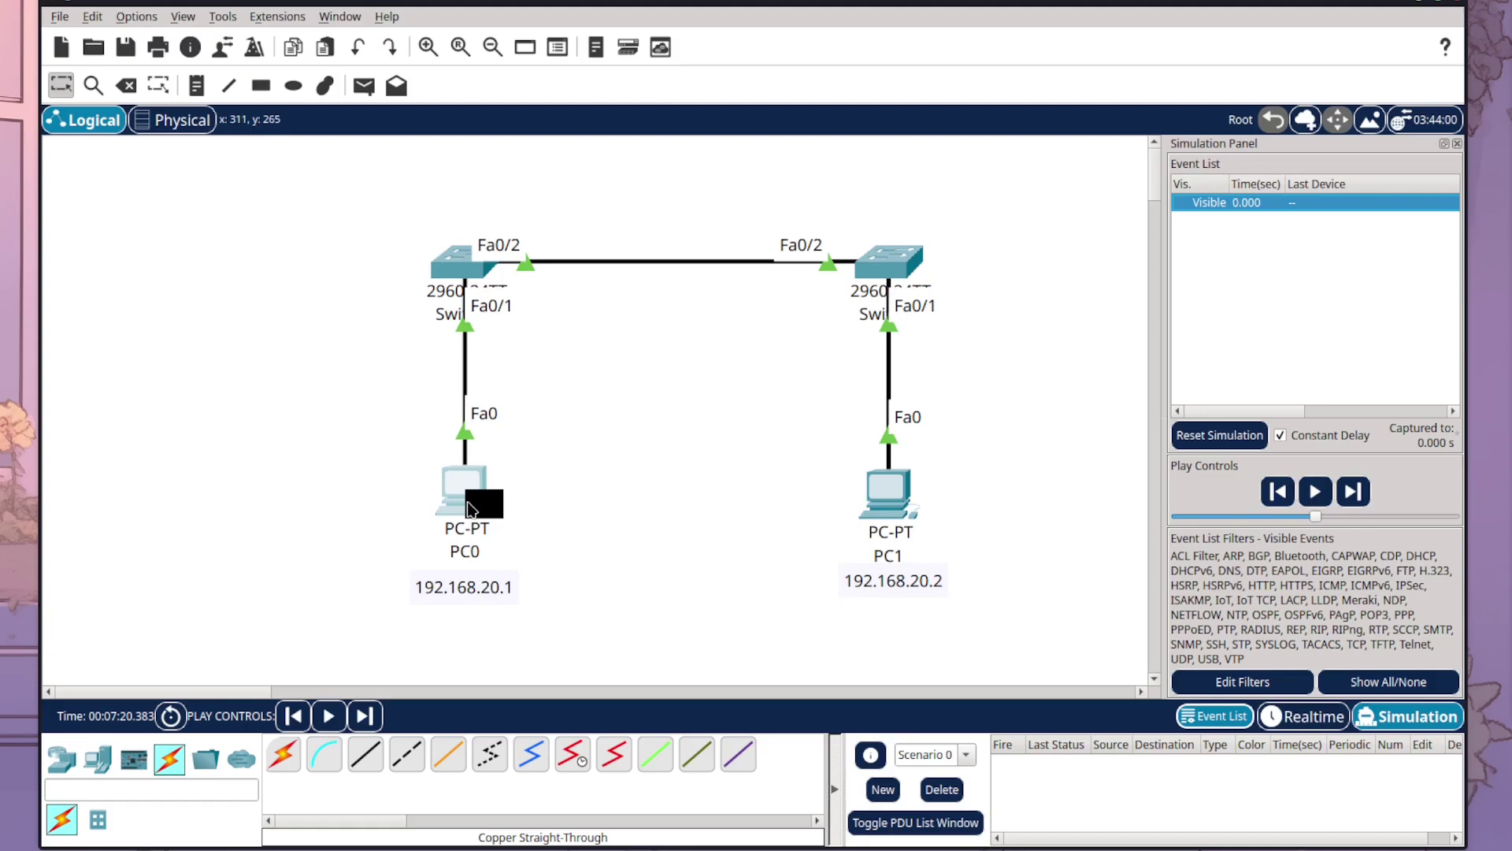
# Step: Step the ping forward through events 0.001–0.006, from PC0 via Switch0 and Switch1 to PC1 and back
pyautogui.click(1353, 493)
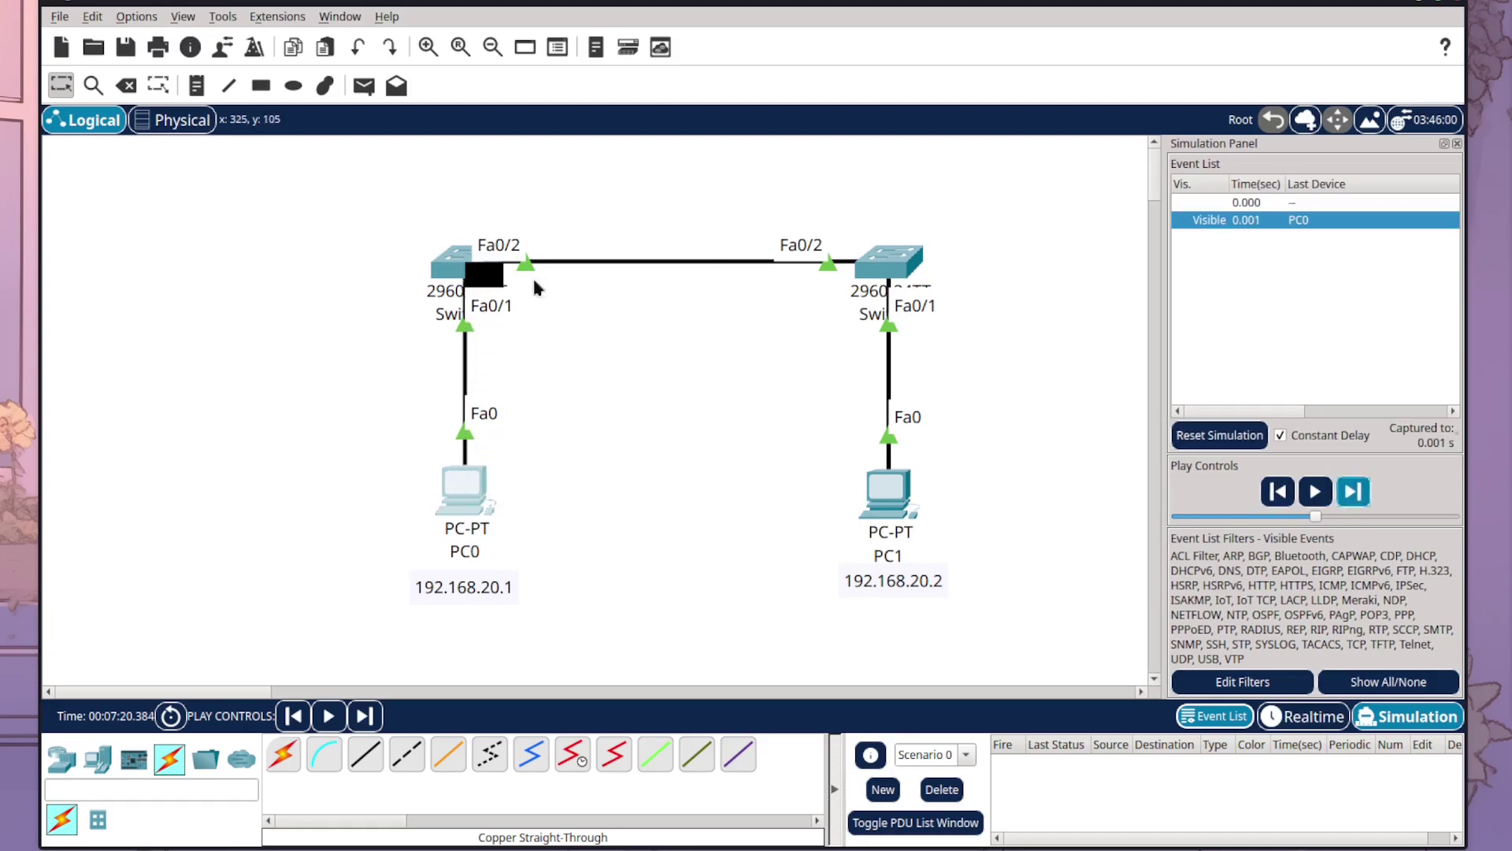
pyautogui.click(1351, 493)
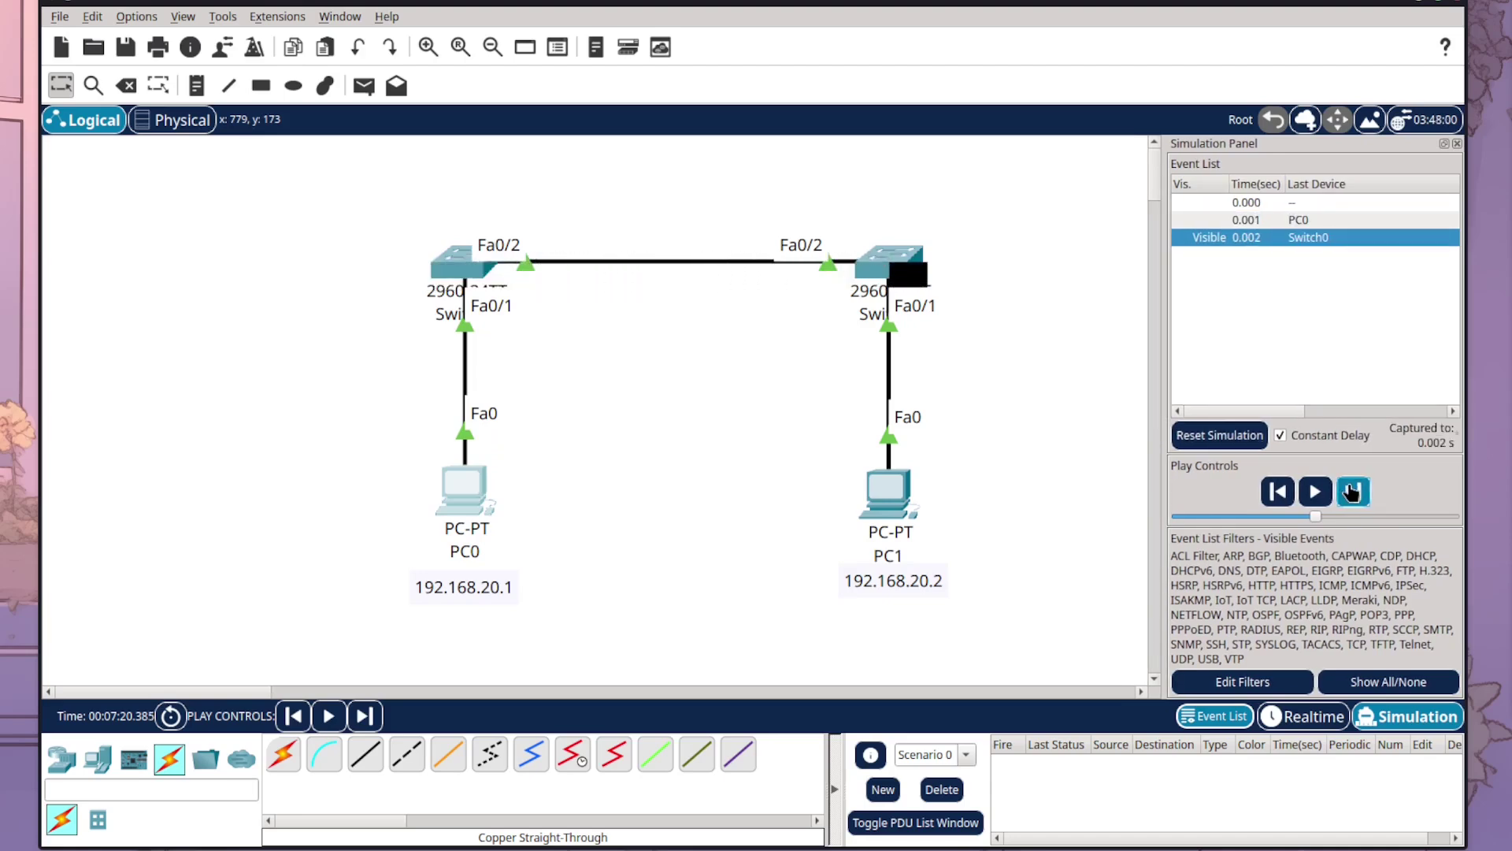
pyautogui.click(1351, 492)
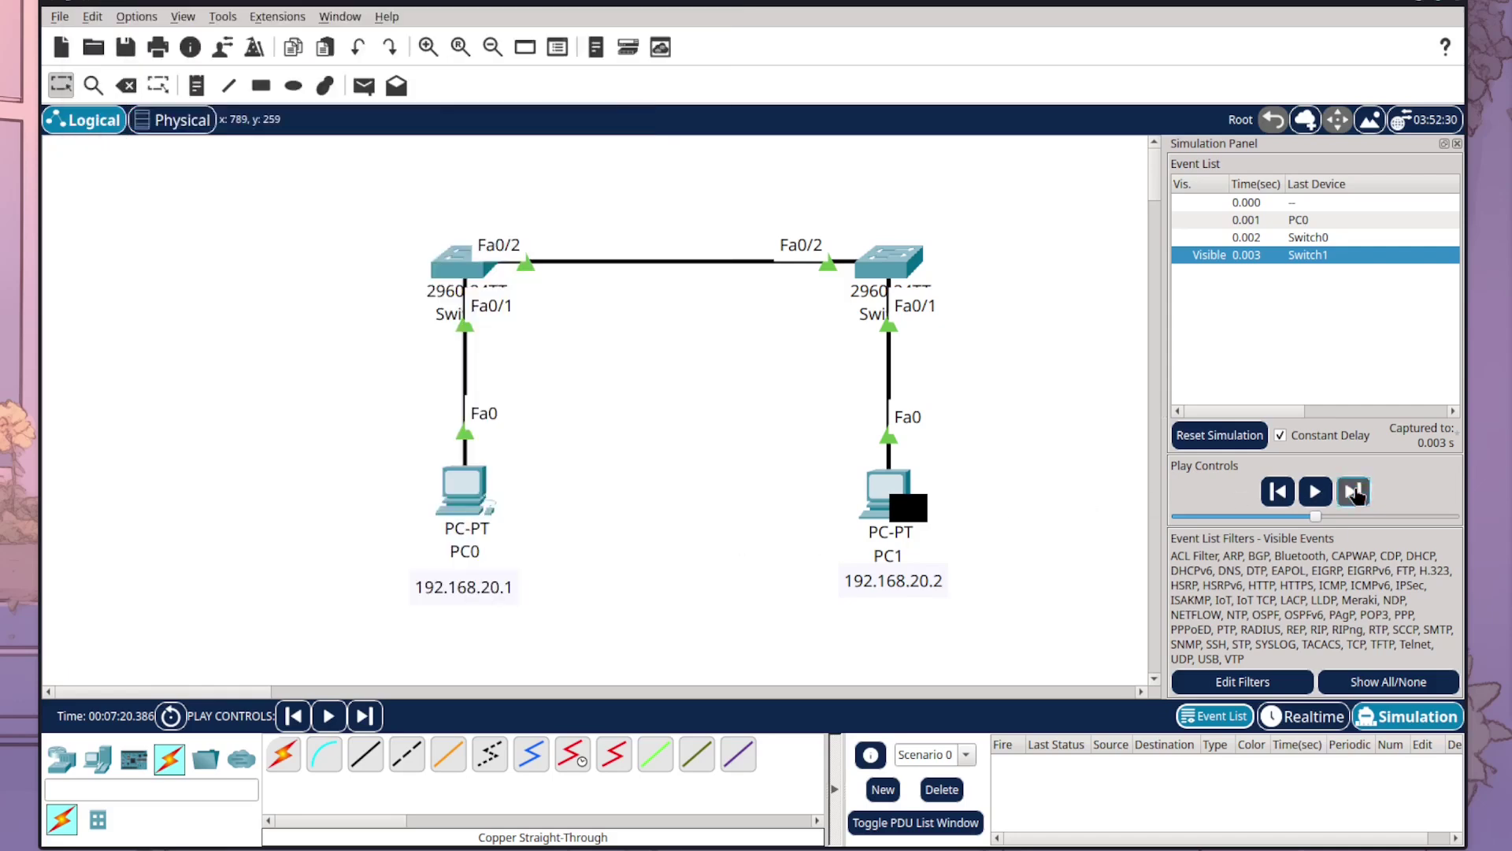
pyautogui.click(1353, 491)
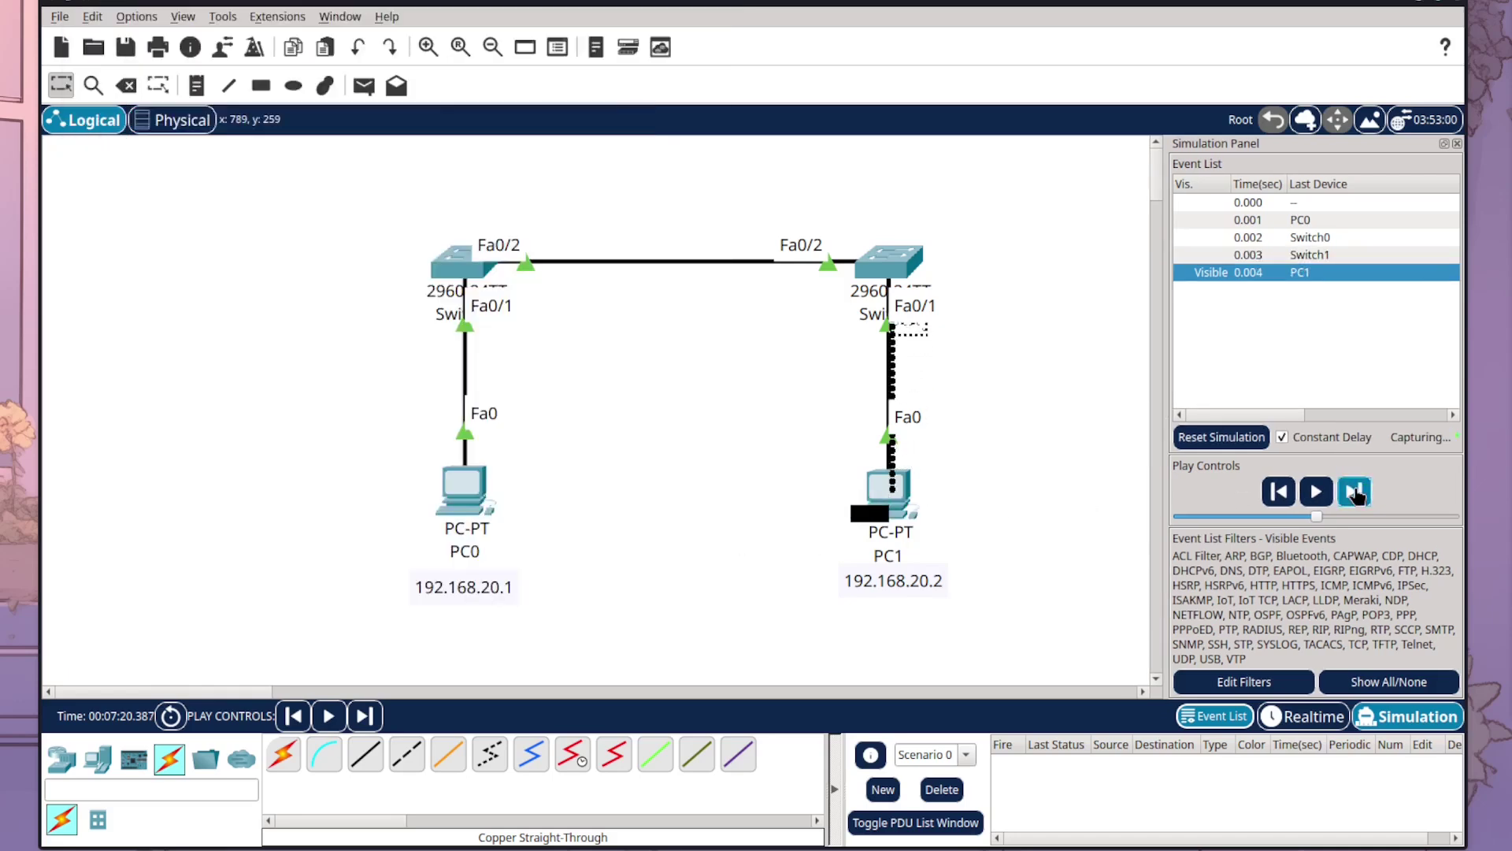
pyautogui.click(1353, 492)
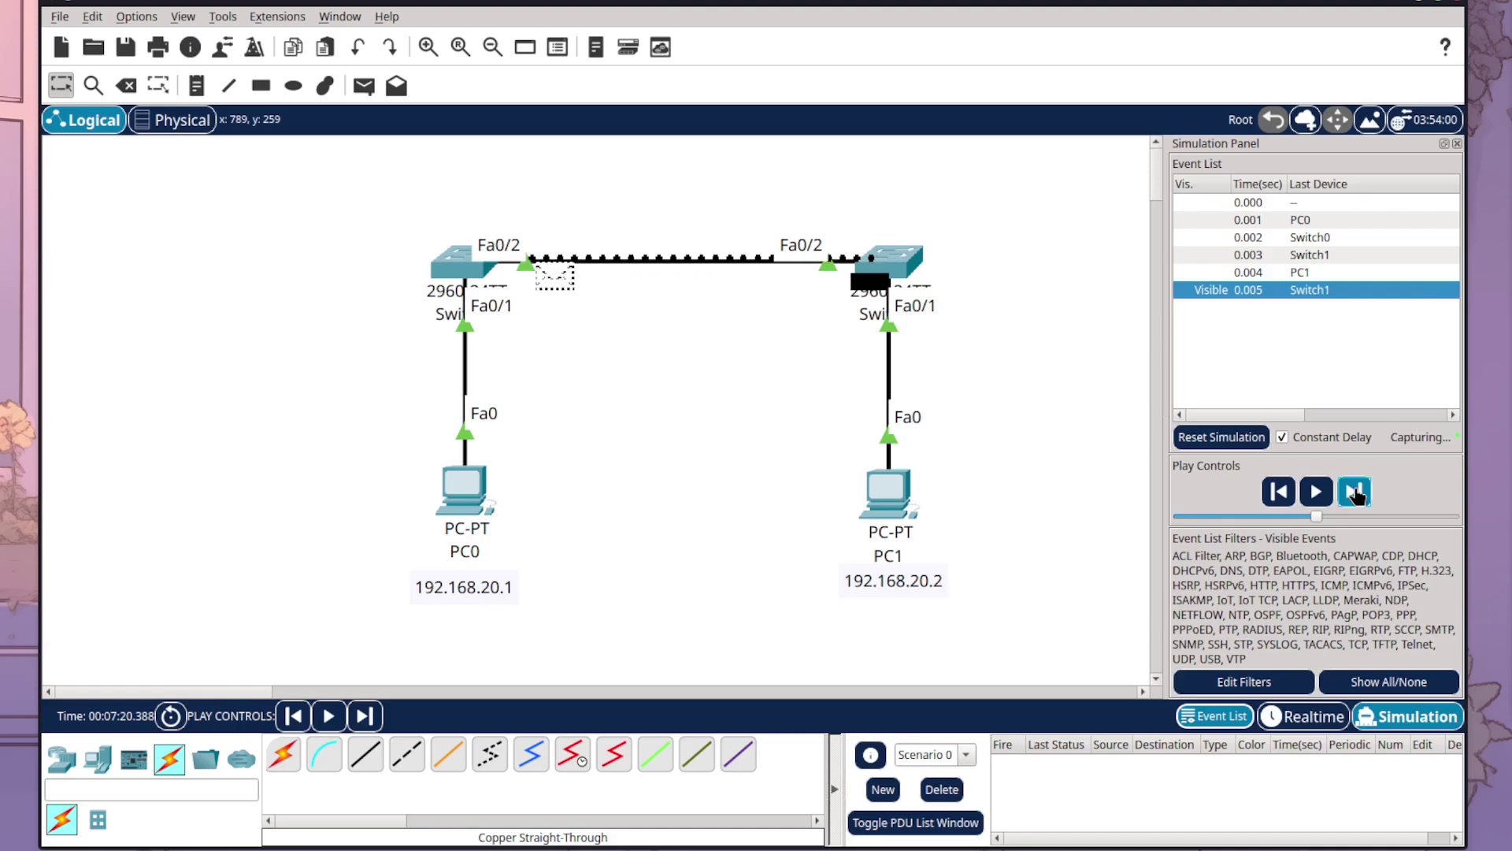
pyautogui.click(1353, 491)
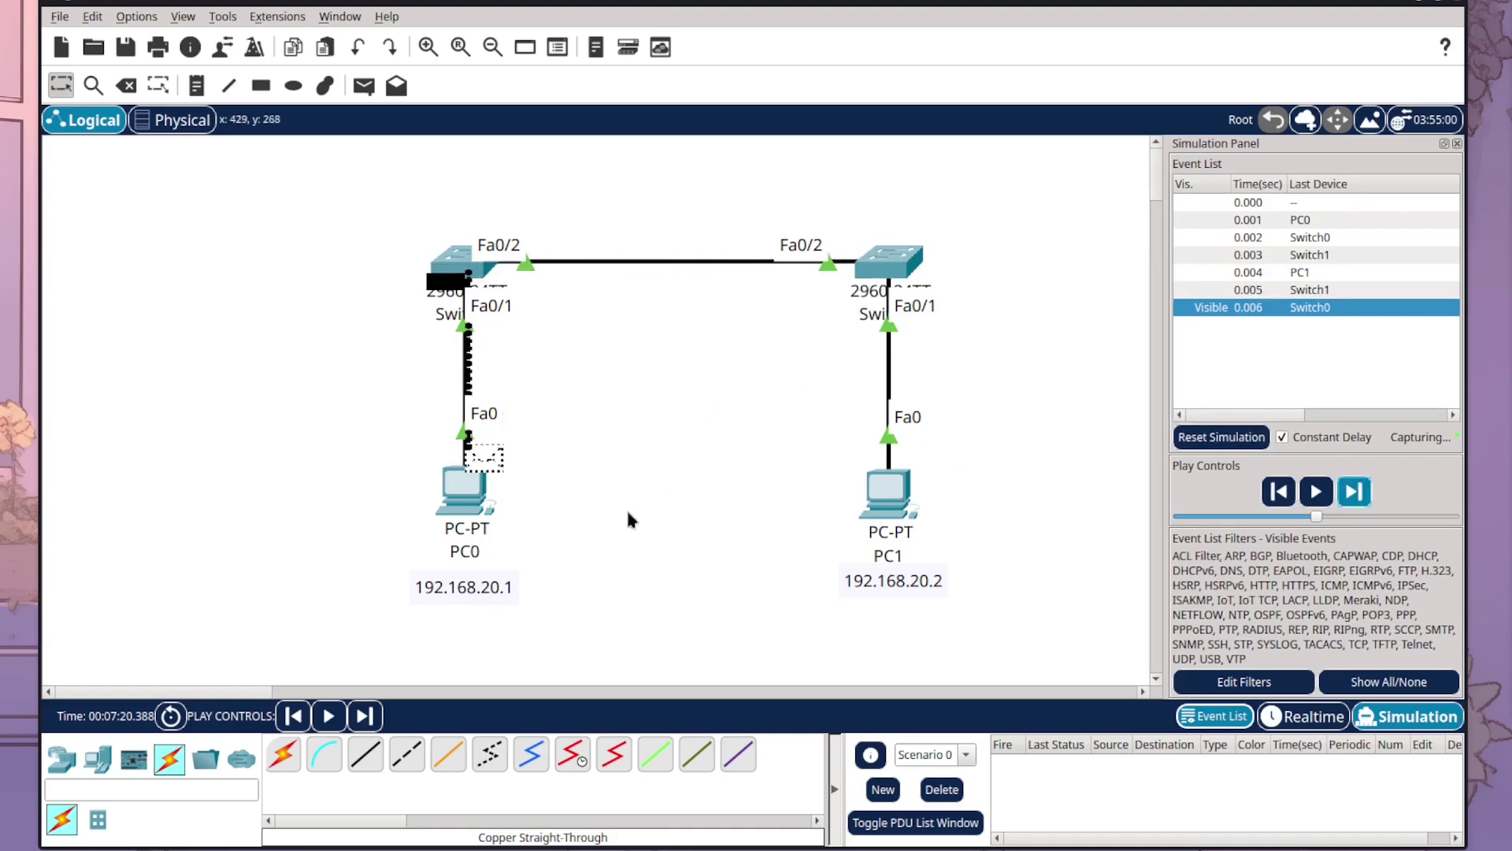
# Step: Check the first ping reply in PC0's Command Prompt, then close PC0's window
pyautogui.click(477, 501)
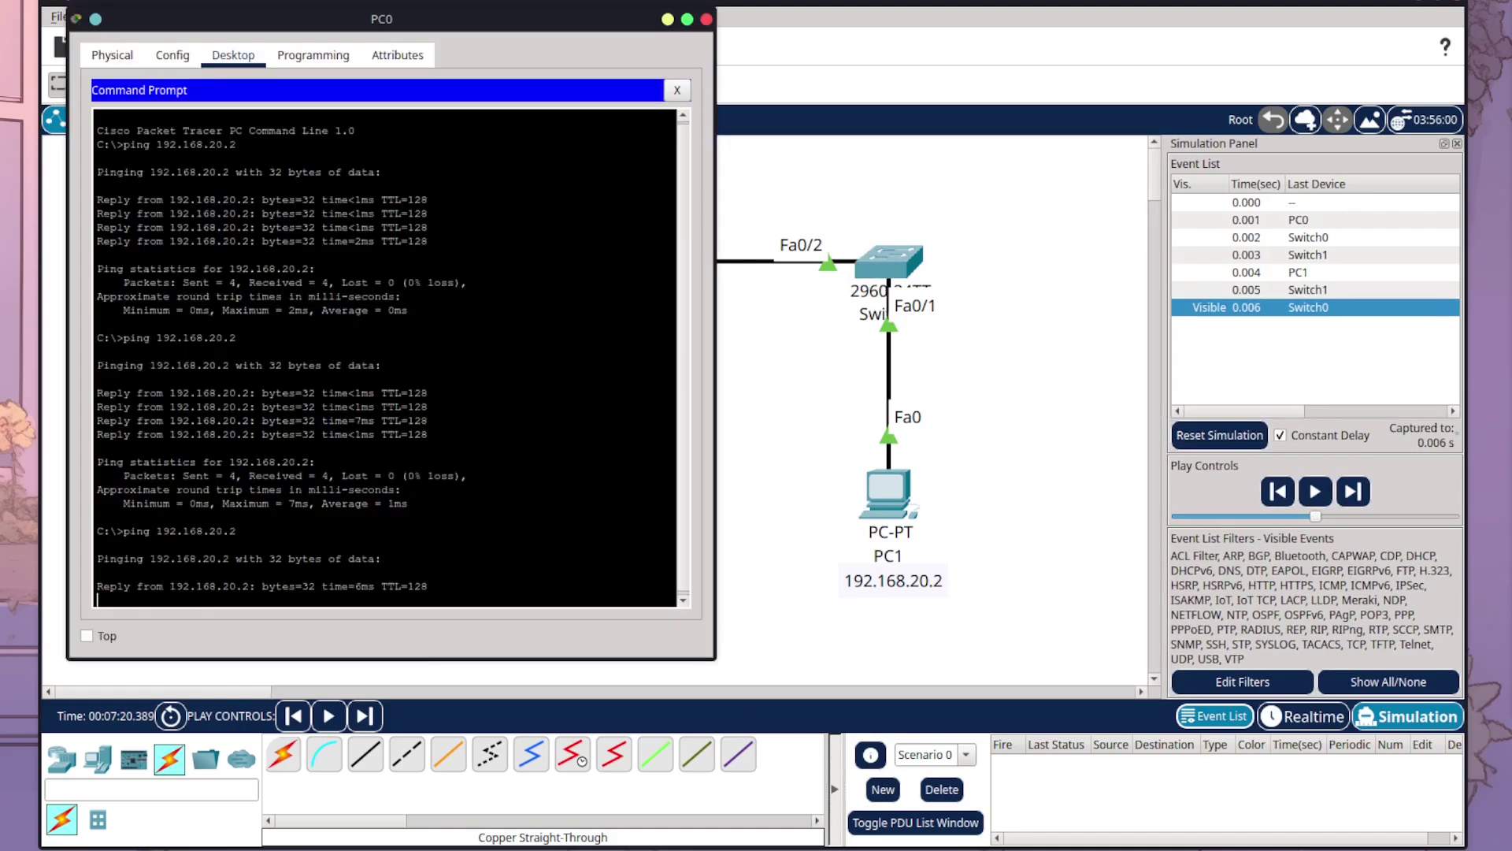
pyautogui.click(766, 564)
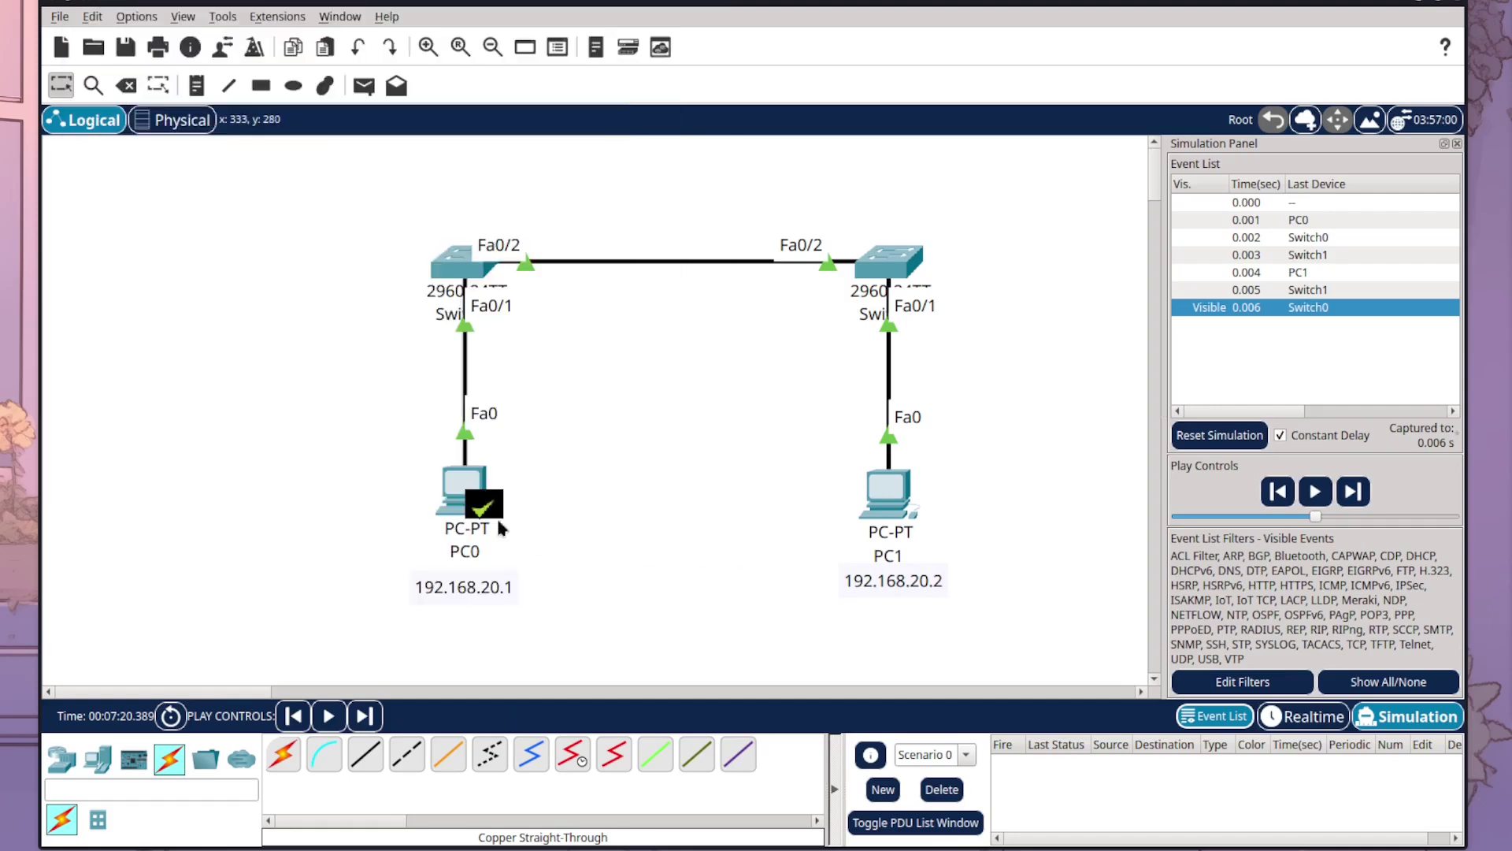
pyautogui.click(480, 472)
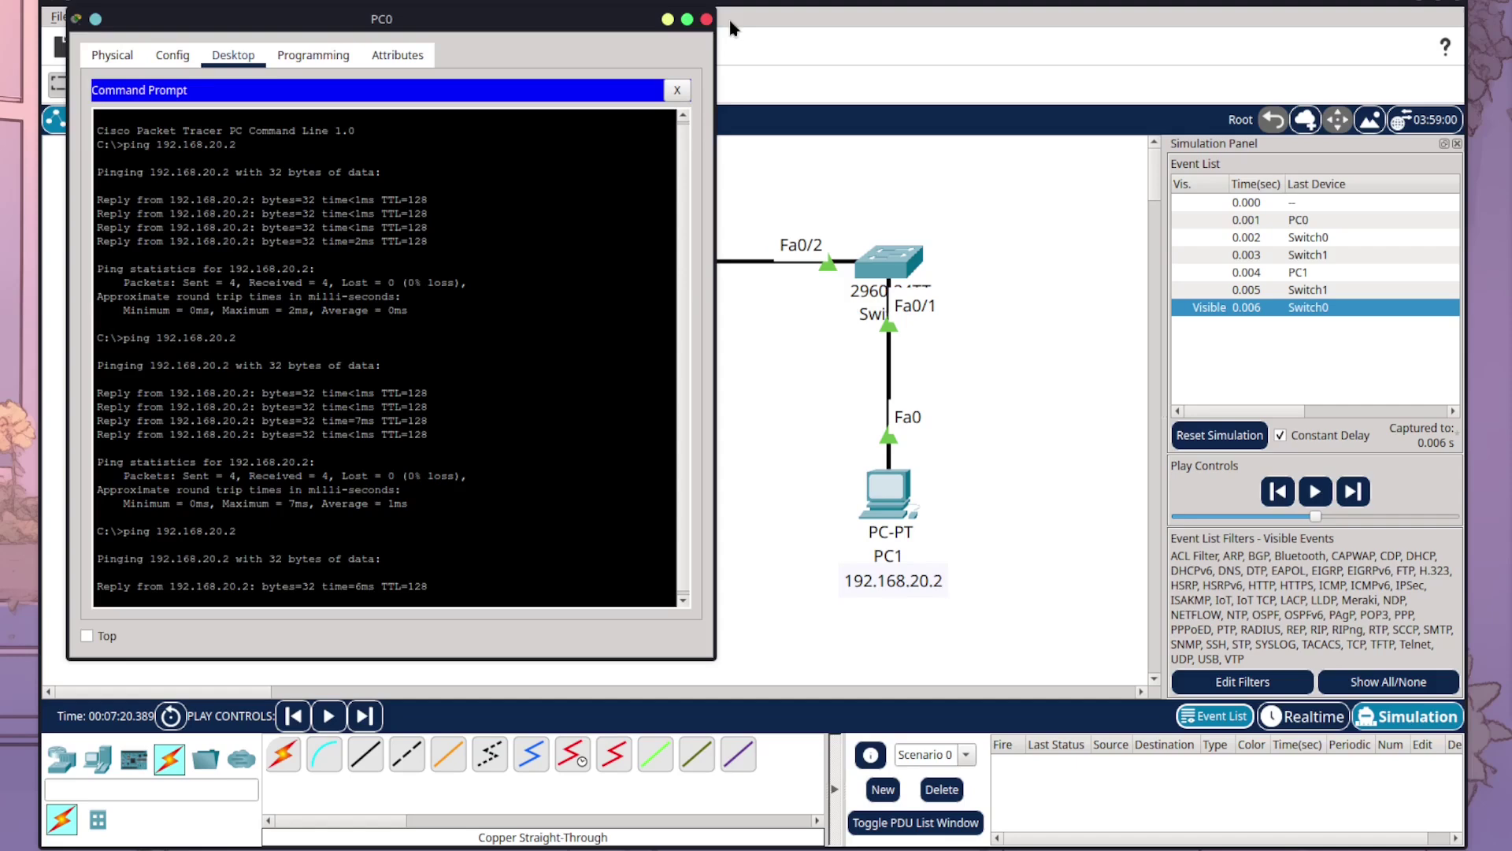
pyautogui.click(706, 19)
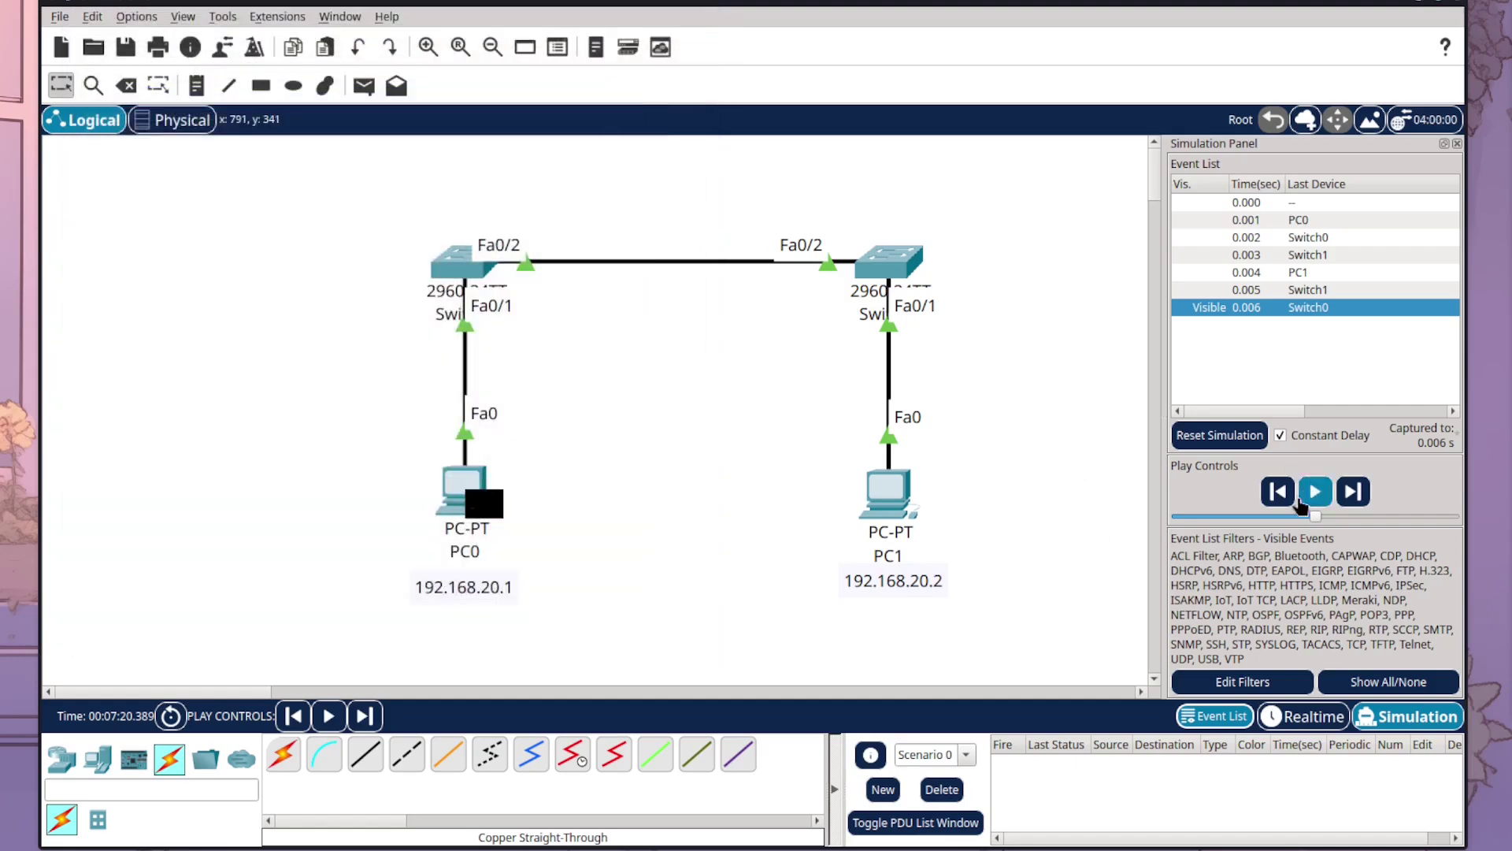
# Step: Clear the captured events and add a simple PDU from PC0 to PC1
pyautogui.click(942, 789)
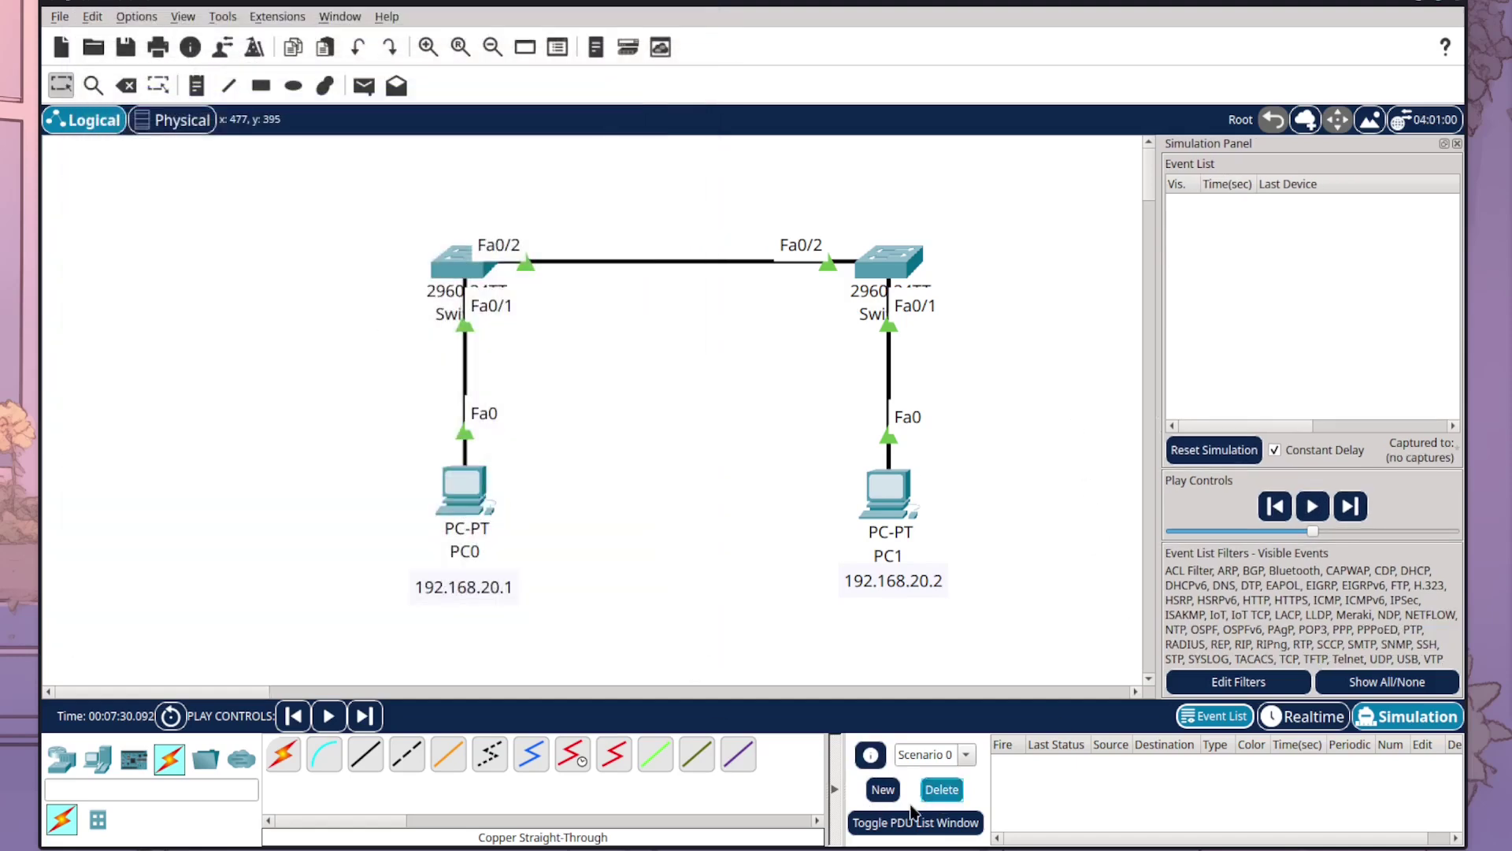
pyautogui.click(357, 91)
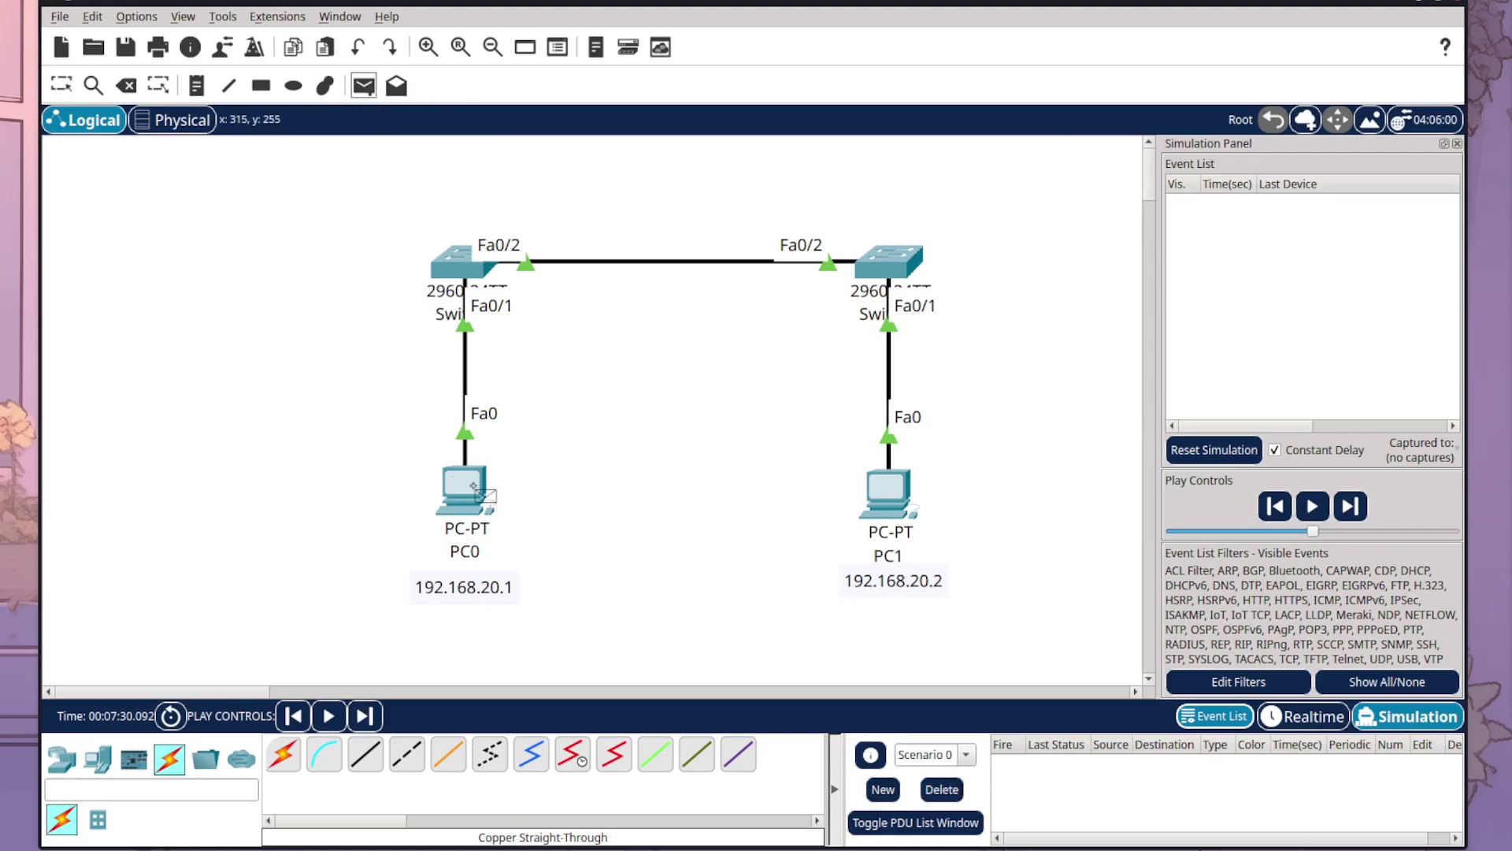
pyautogui.click(473, 486)
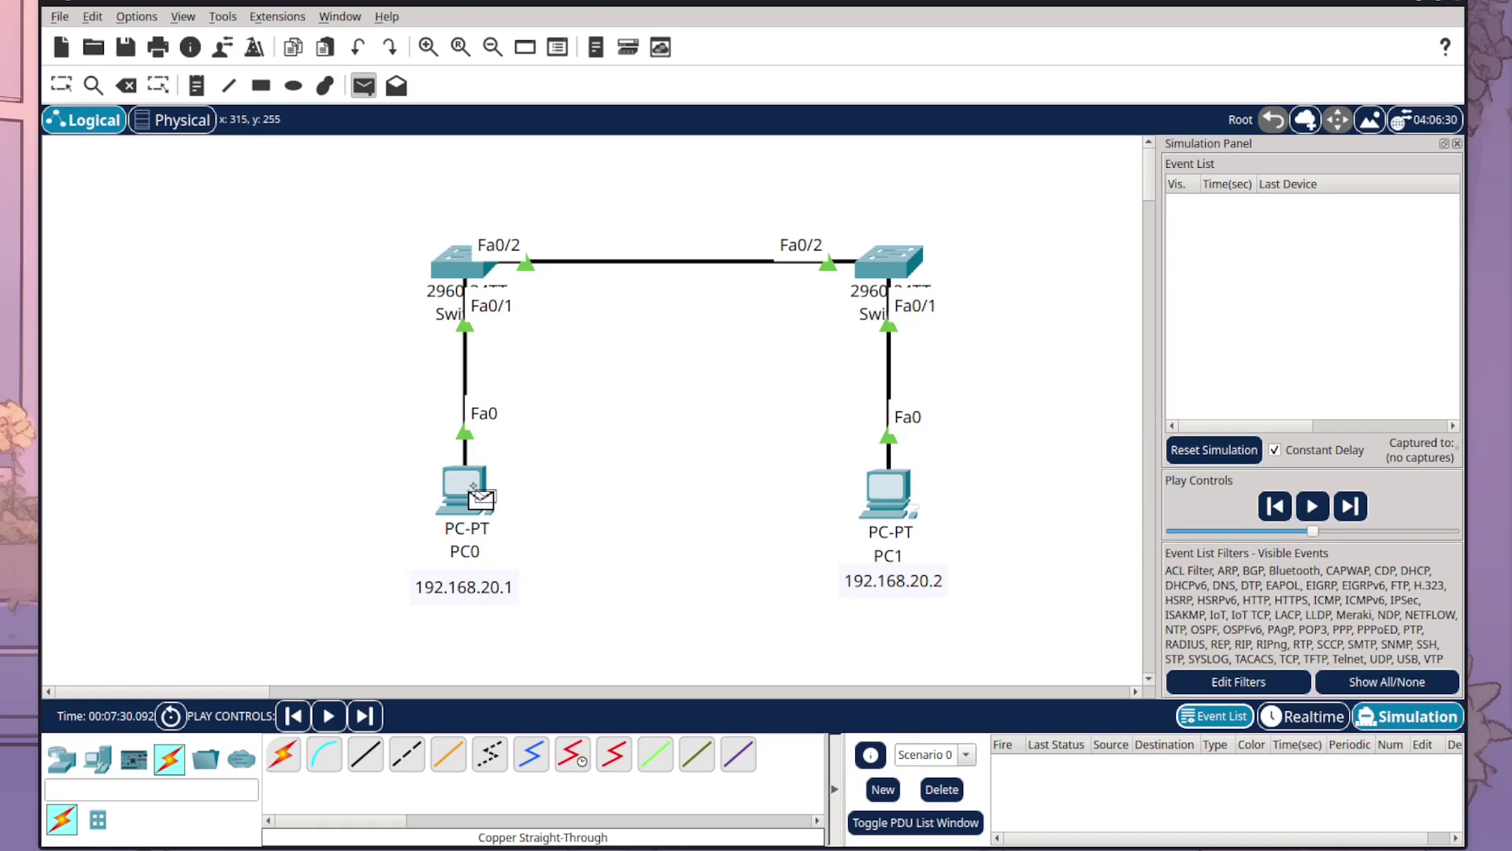
pyautogui.click(892, 508)
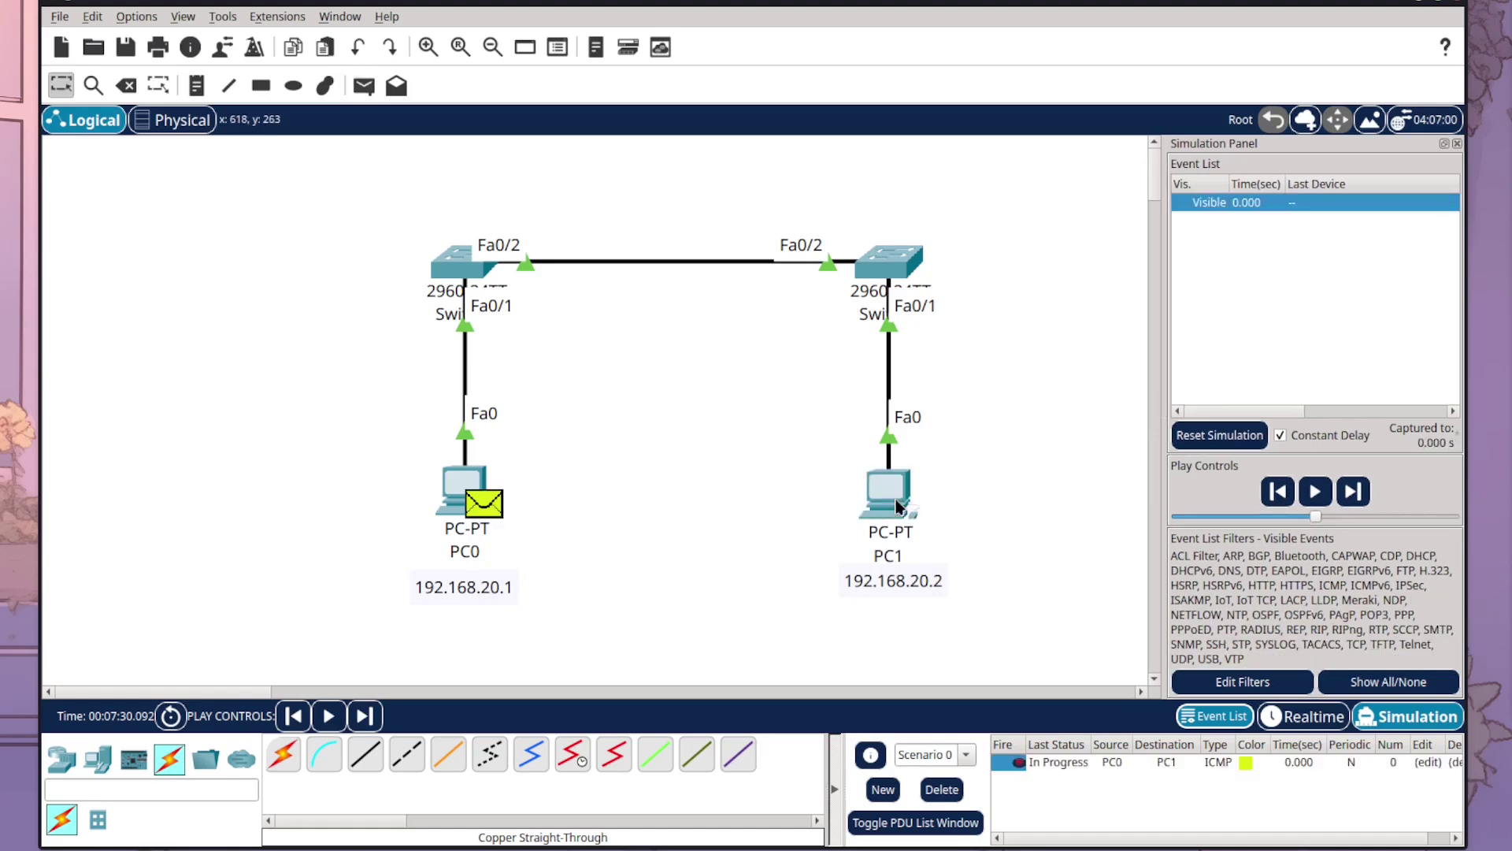
# Step: Play and step the ping, adjust the playback speed, pause, and widen the event list
pyautogui.click(1315, 489)
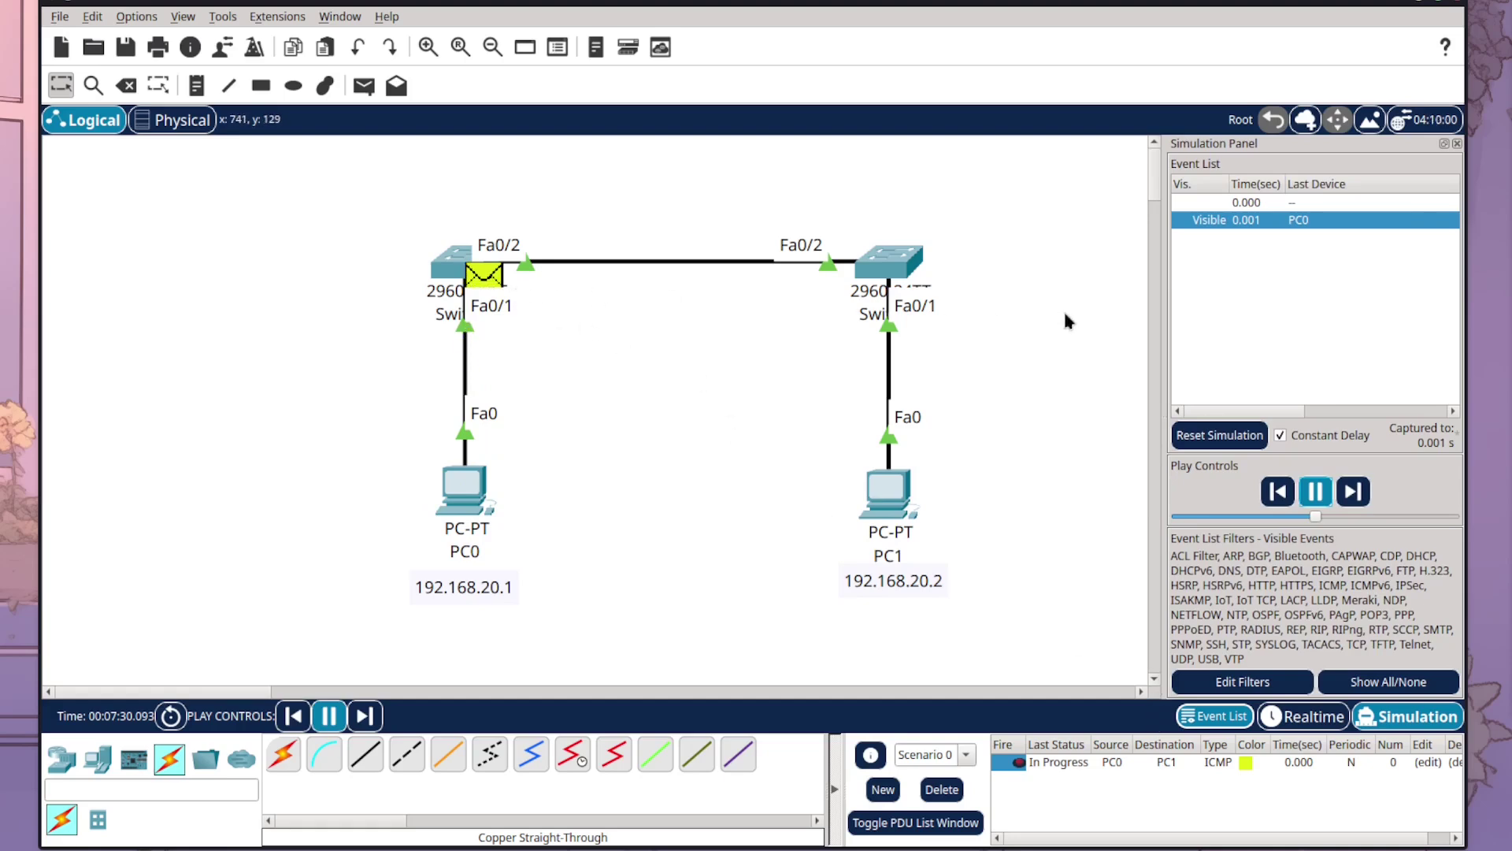
pyautogui.click(1361, 502)
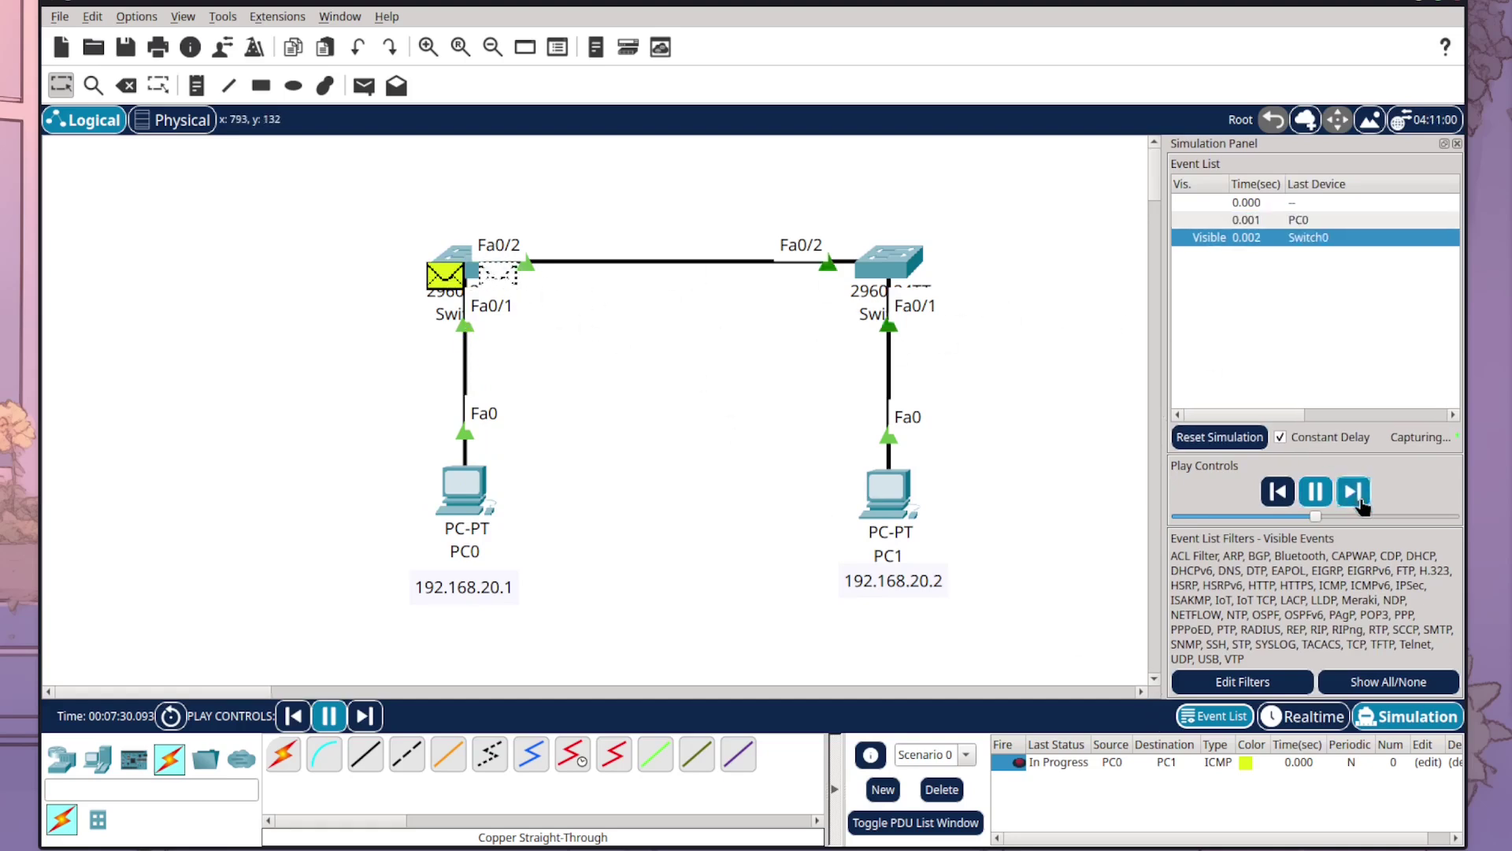
pyautogui.click(1363, 504)
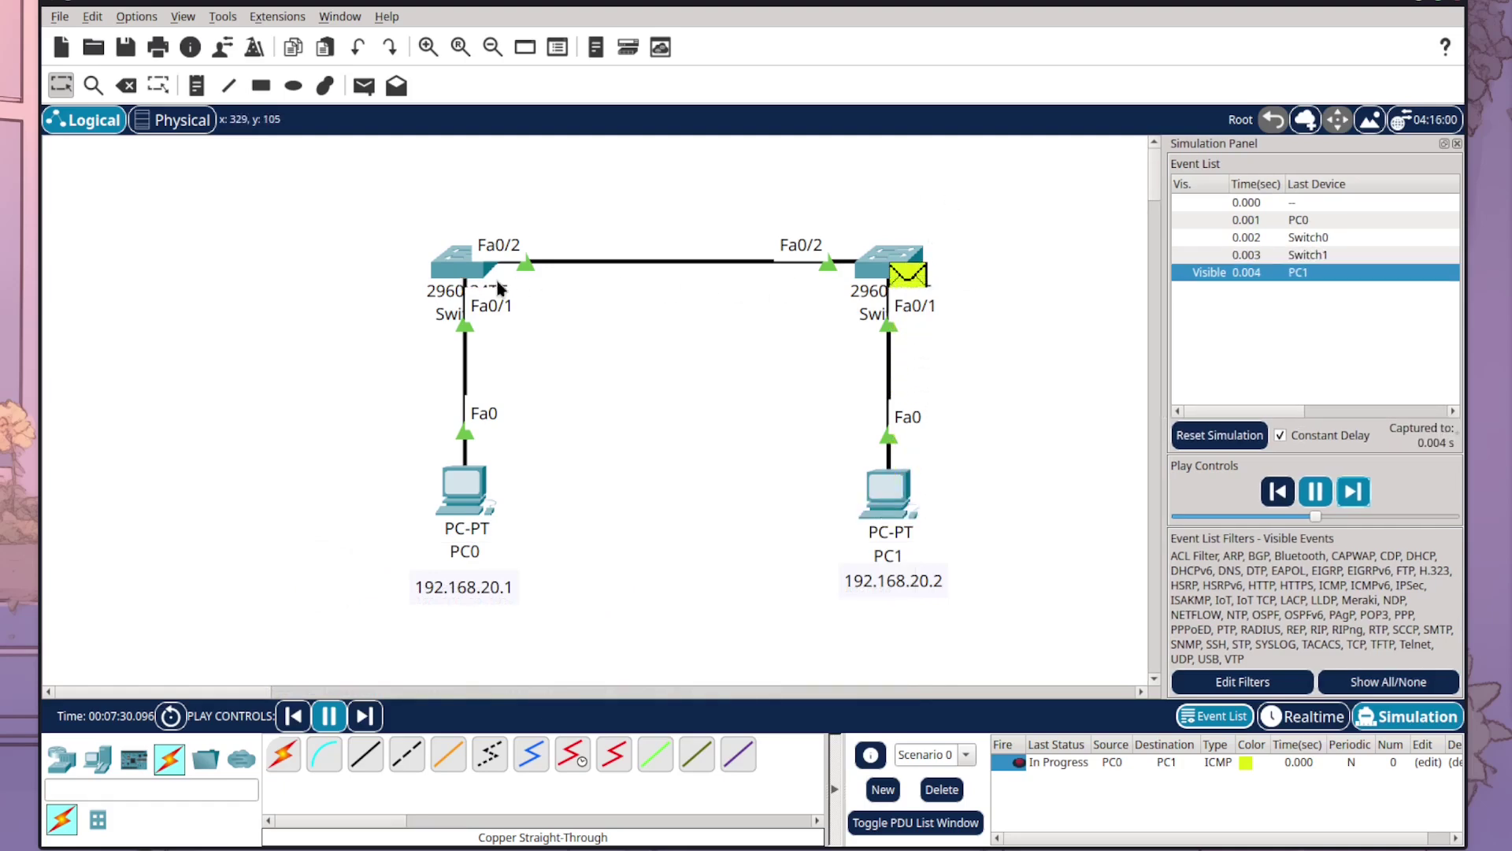
pyautogui.moveTo(1320, 516); pyautogui.dragTo(1327, 516)
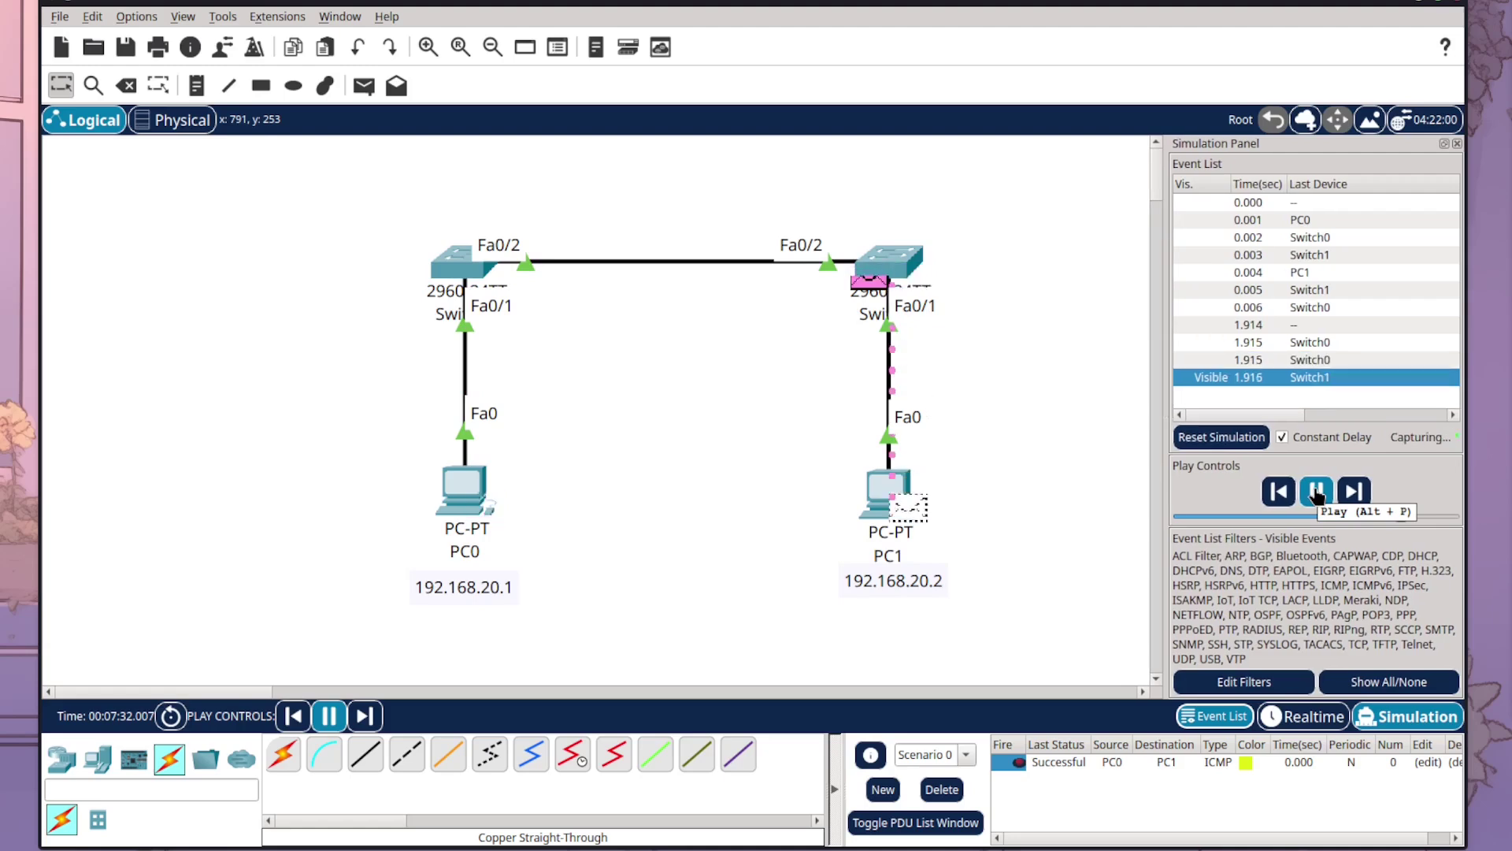
pyautogui.click(1316, 492)
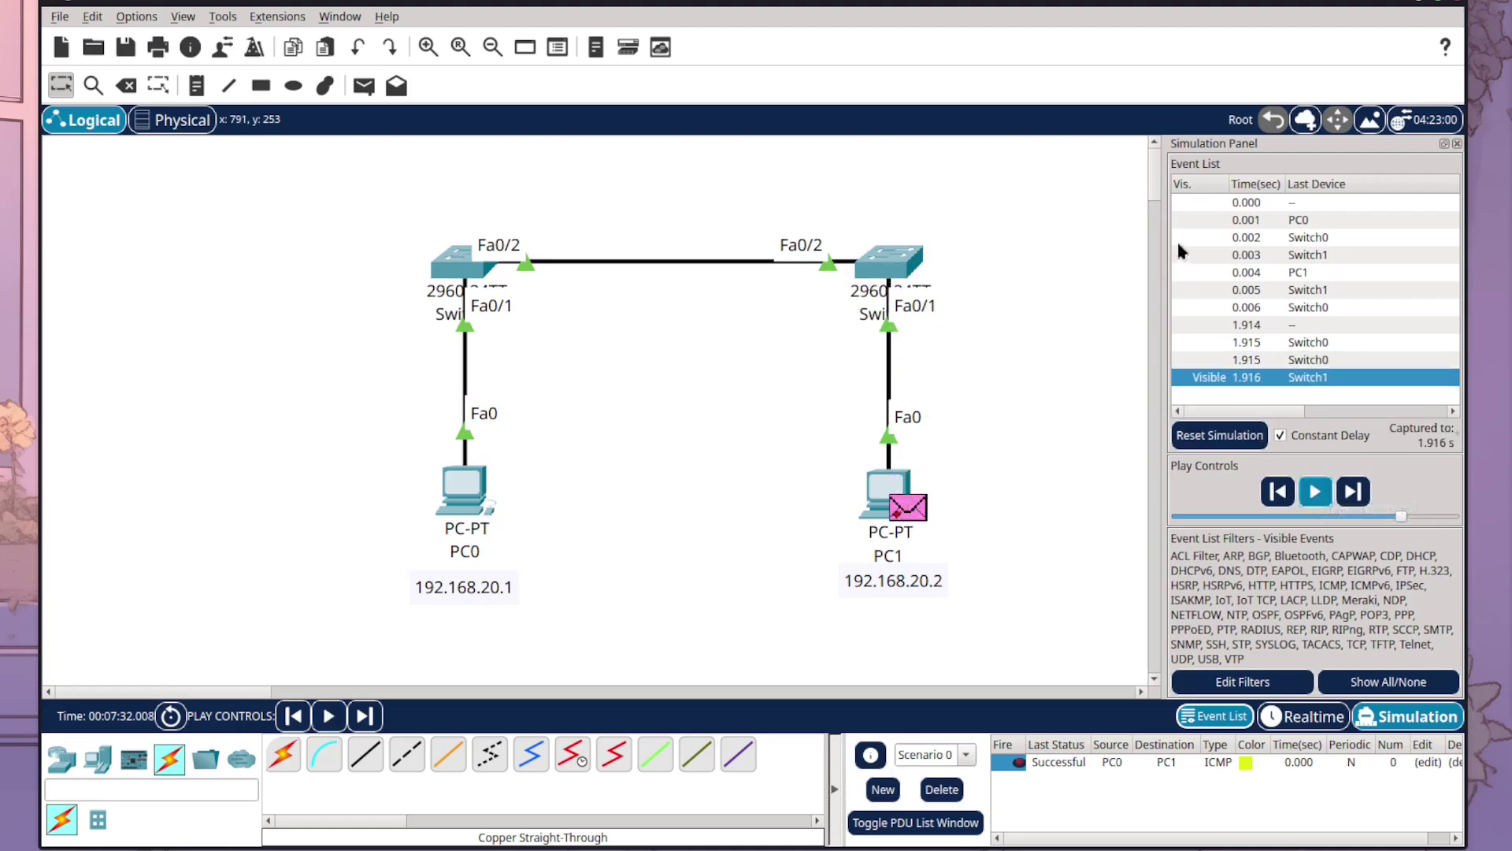
pyautogui.moveTo(1166, 242); pyautogui.dragTo(639, 270)
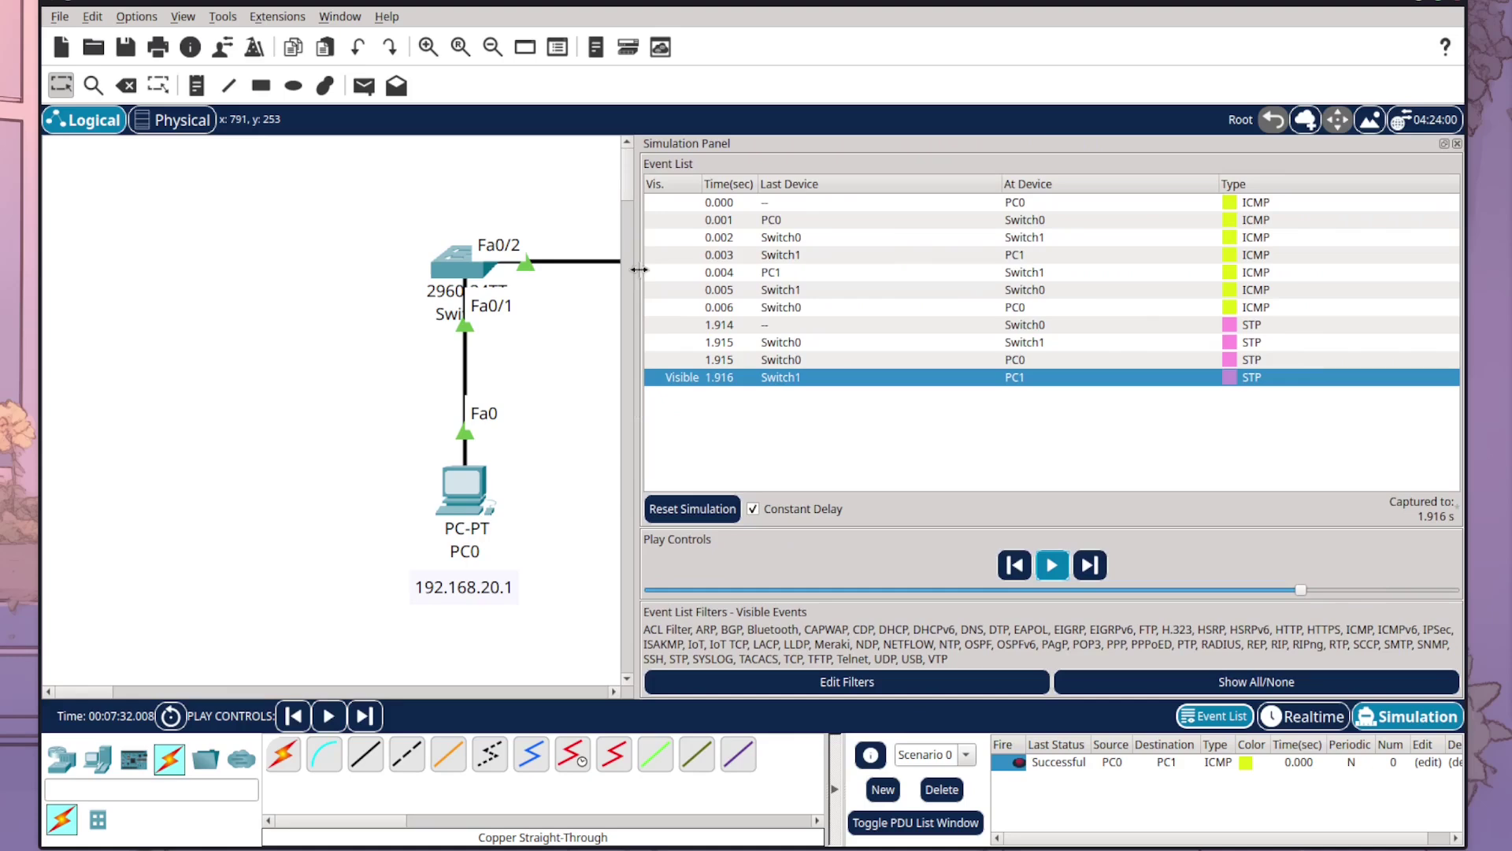
# Step: Inspect the 1.914 STP event's PDU at Switch0, then widen the canvas to show Switch1 and PC1
pyautogui.click(1254, 324)
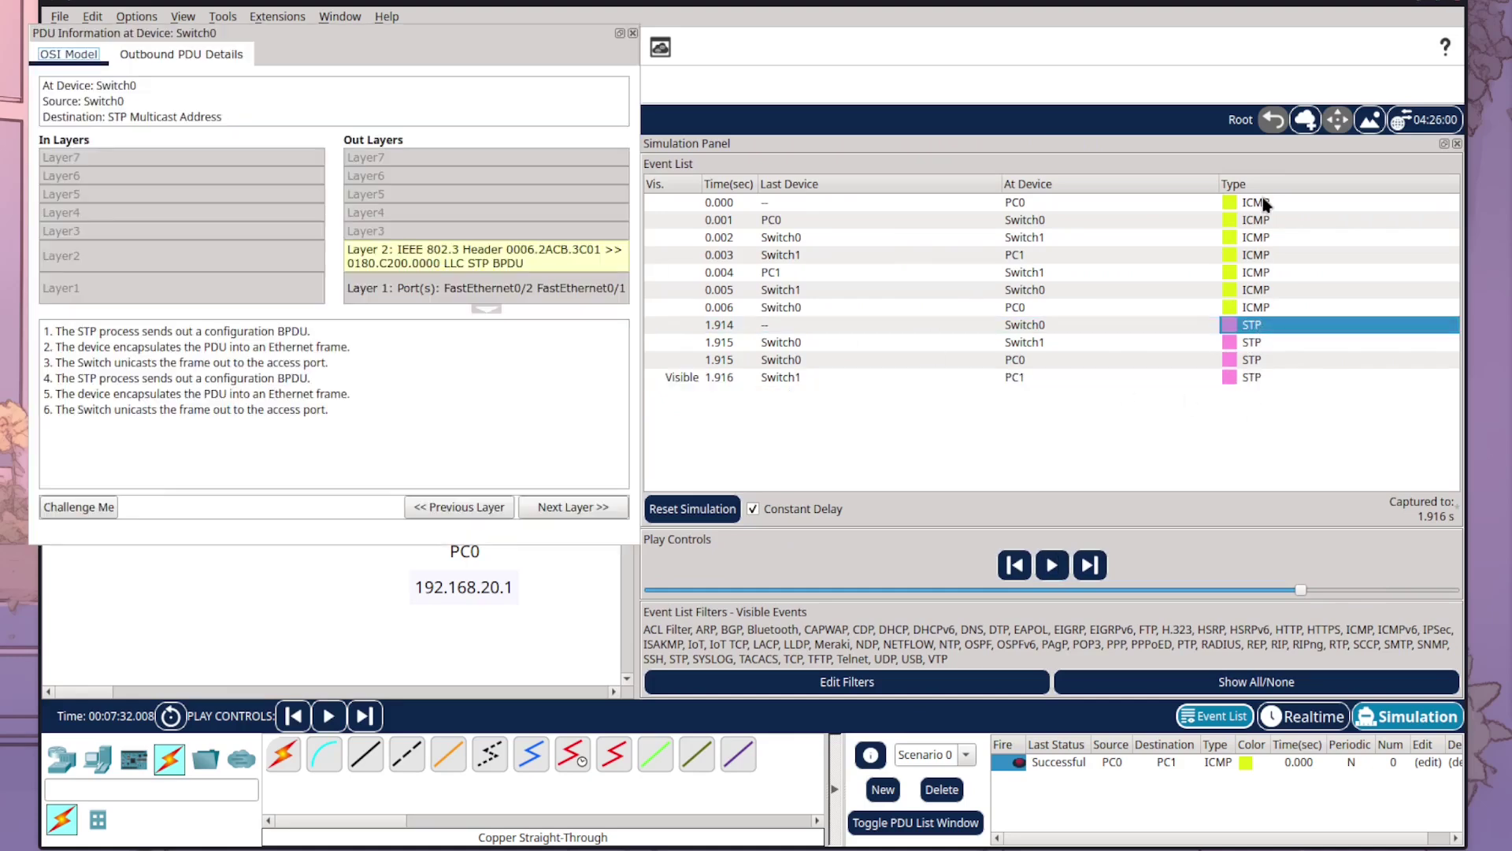
pyautogui.click(632, 34)
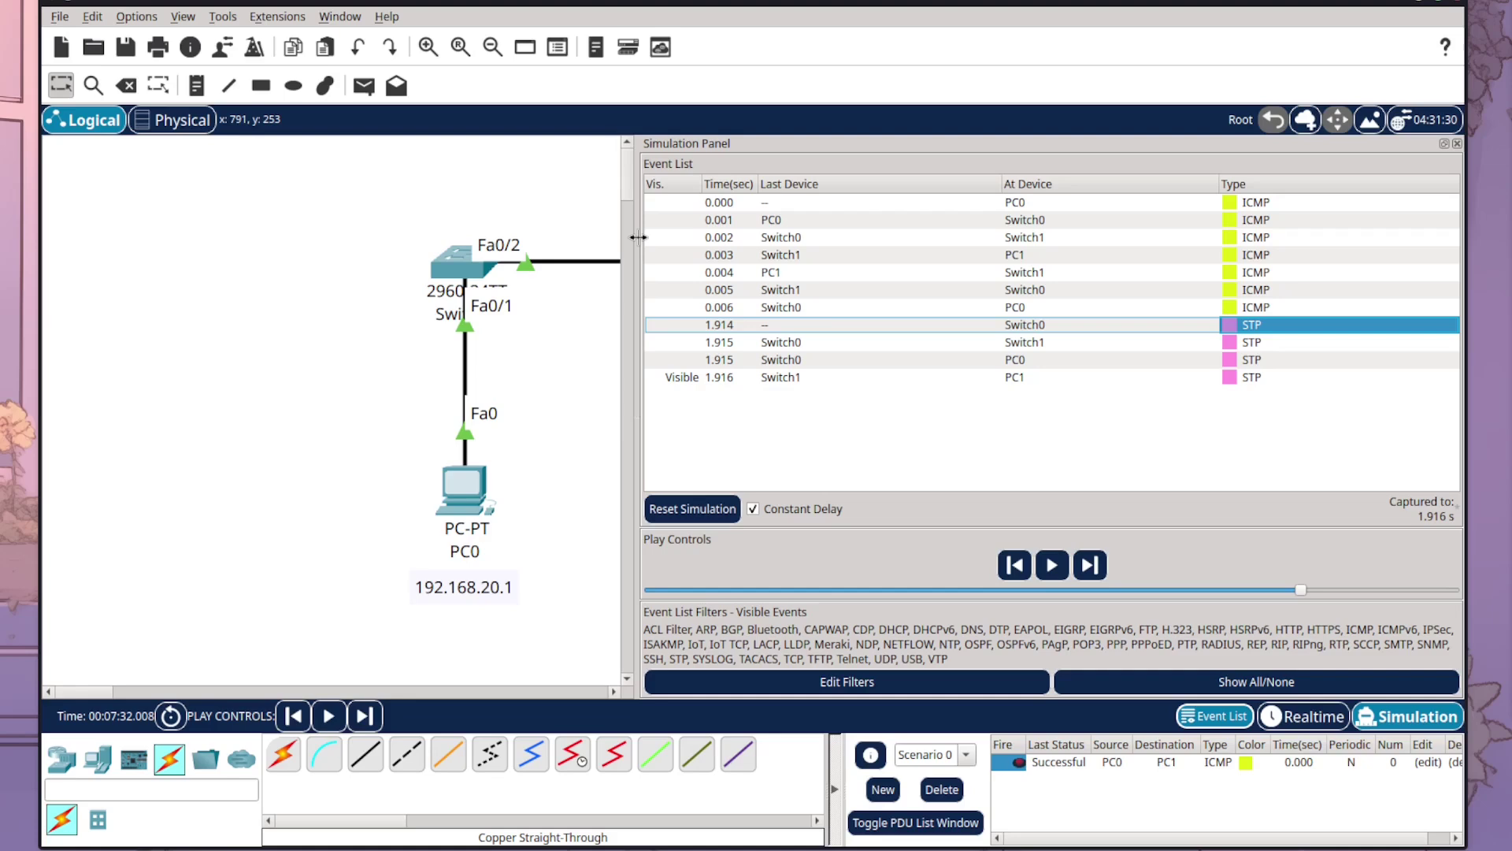
pyautogui.moveTo(638, 236); pyautogui.dragTo(1008, 296)
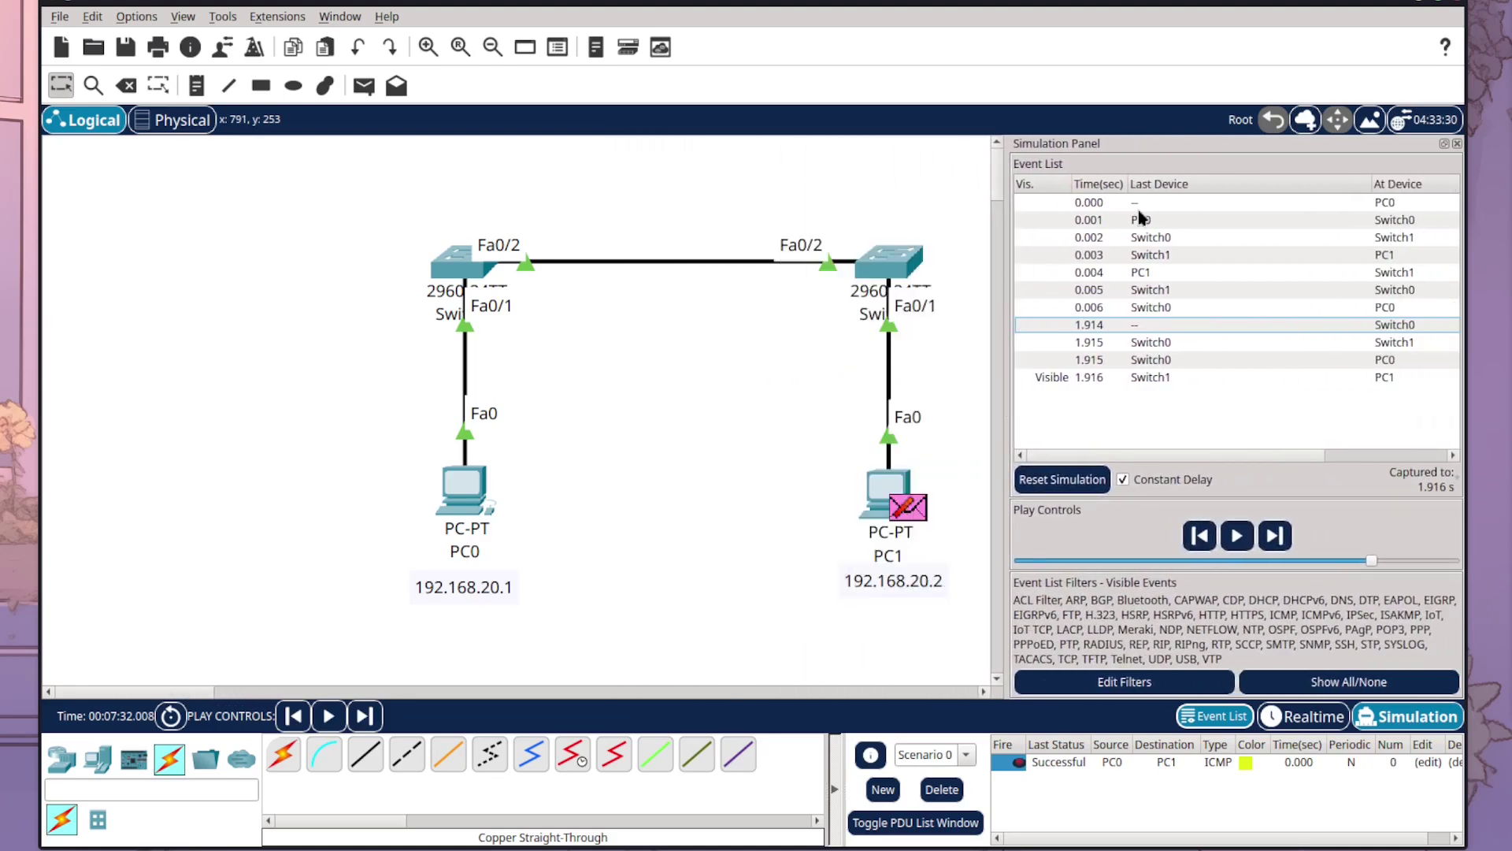
# Step: Narrow the At Device column so the event Type column is visible
pyautogui.moveTo(1366, 186); pyautogui.dragTo(1231, 186)
pyautogui.hscroll(1, 1339, 331)
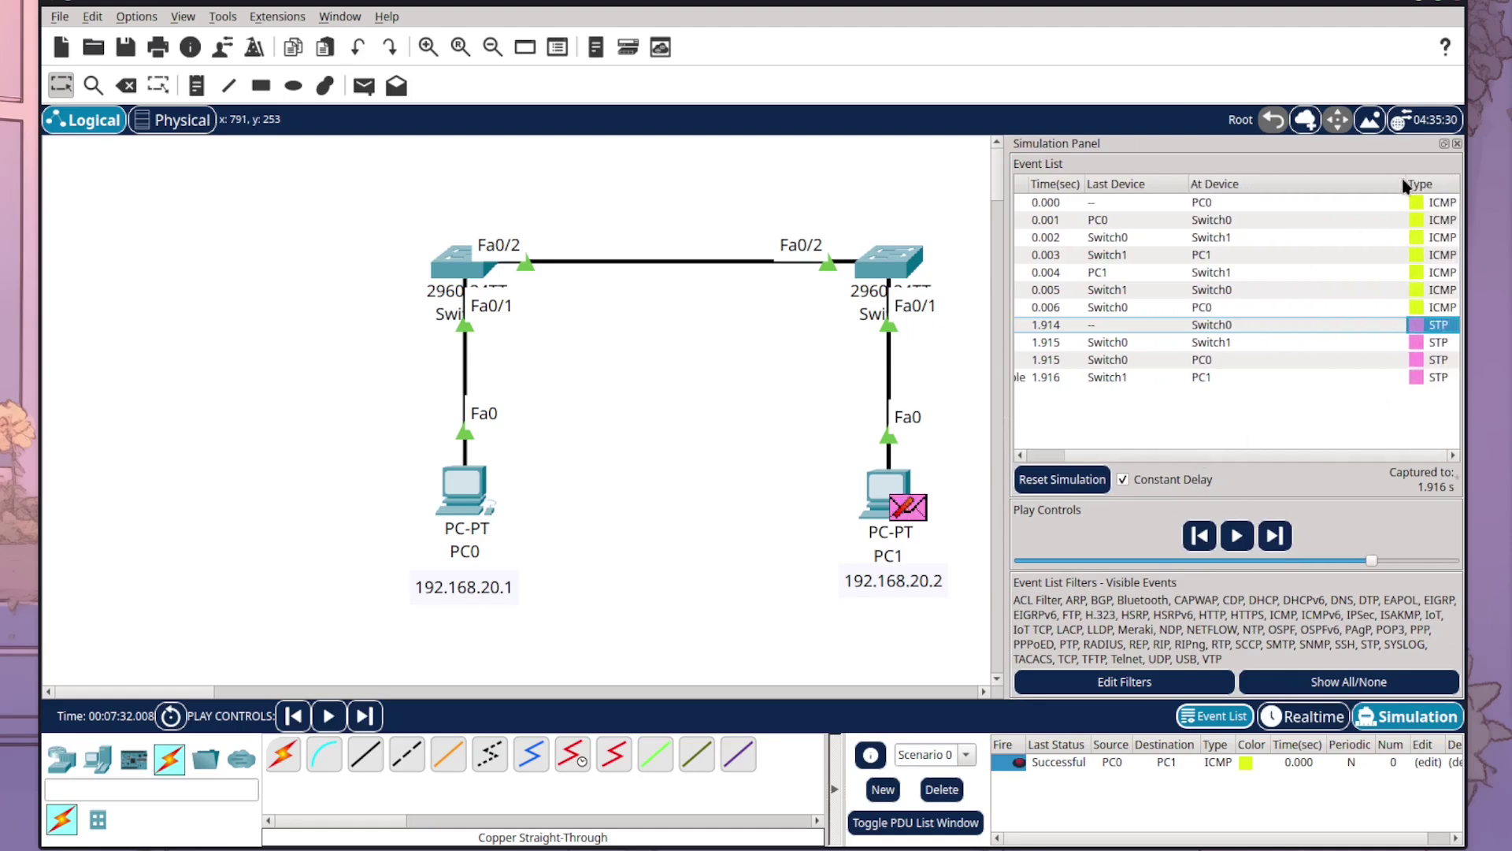
pyautogui.moveTo(1404, 186); pyautogui.dragTo(1314, 186)
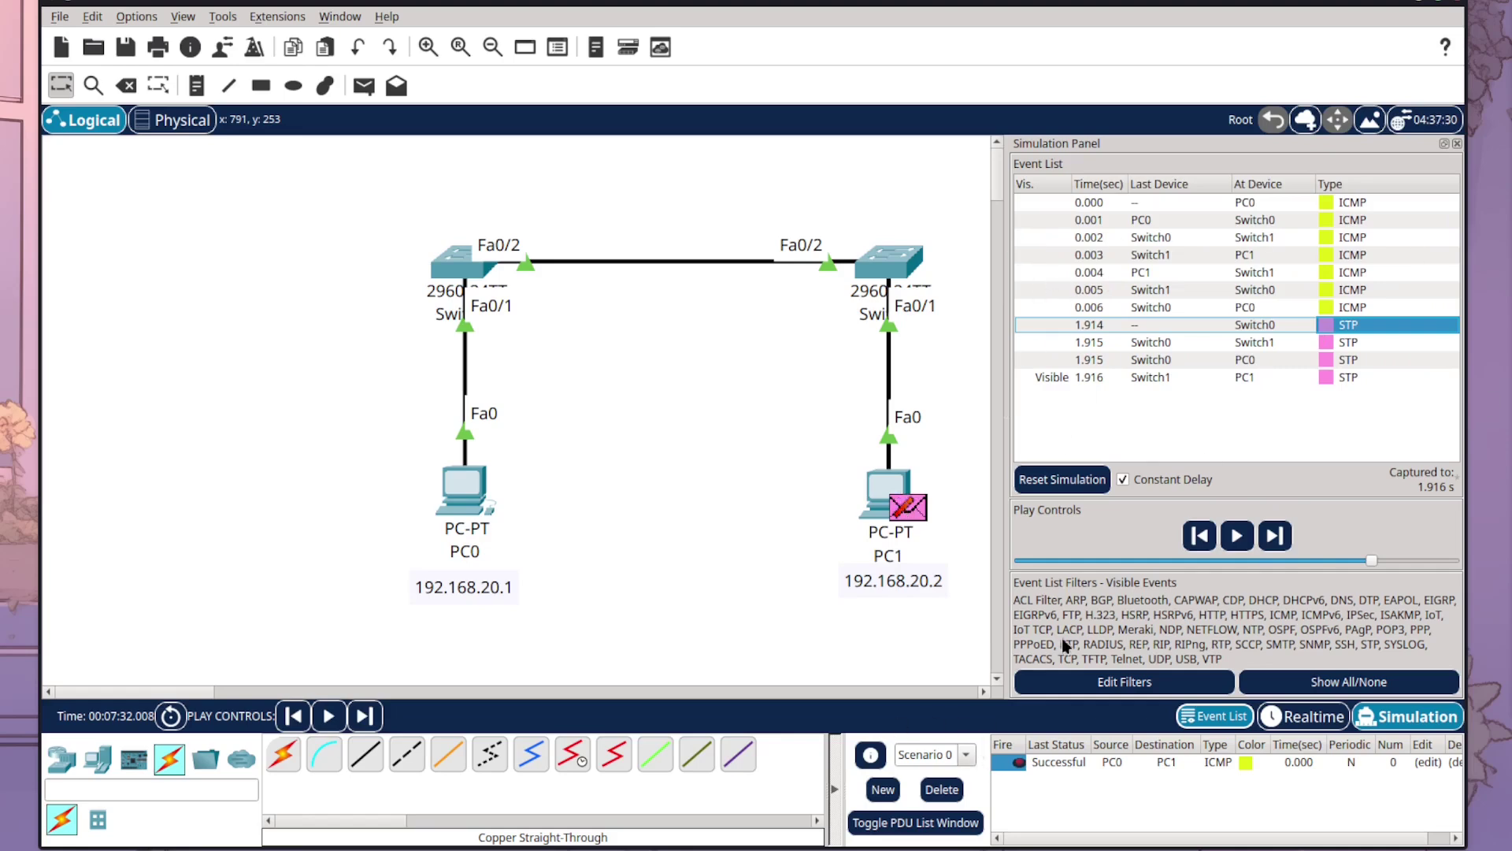
# Step: Untick STP in the event filters' Misc tab so only ICMP events remain listed
pyautogui.click(1128, 680)
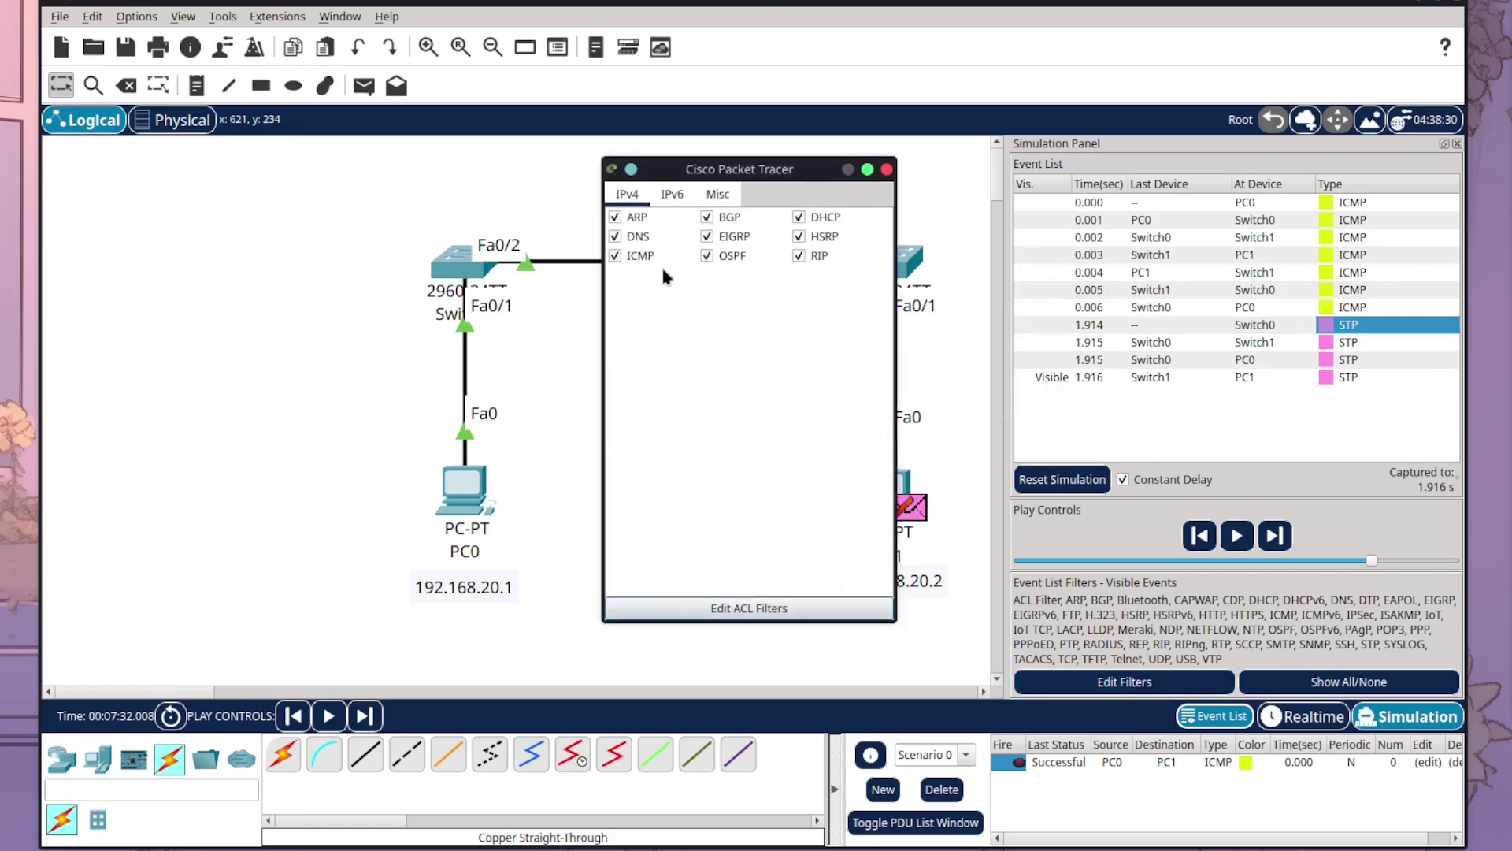
pyautogui.press('Right')
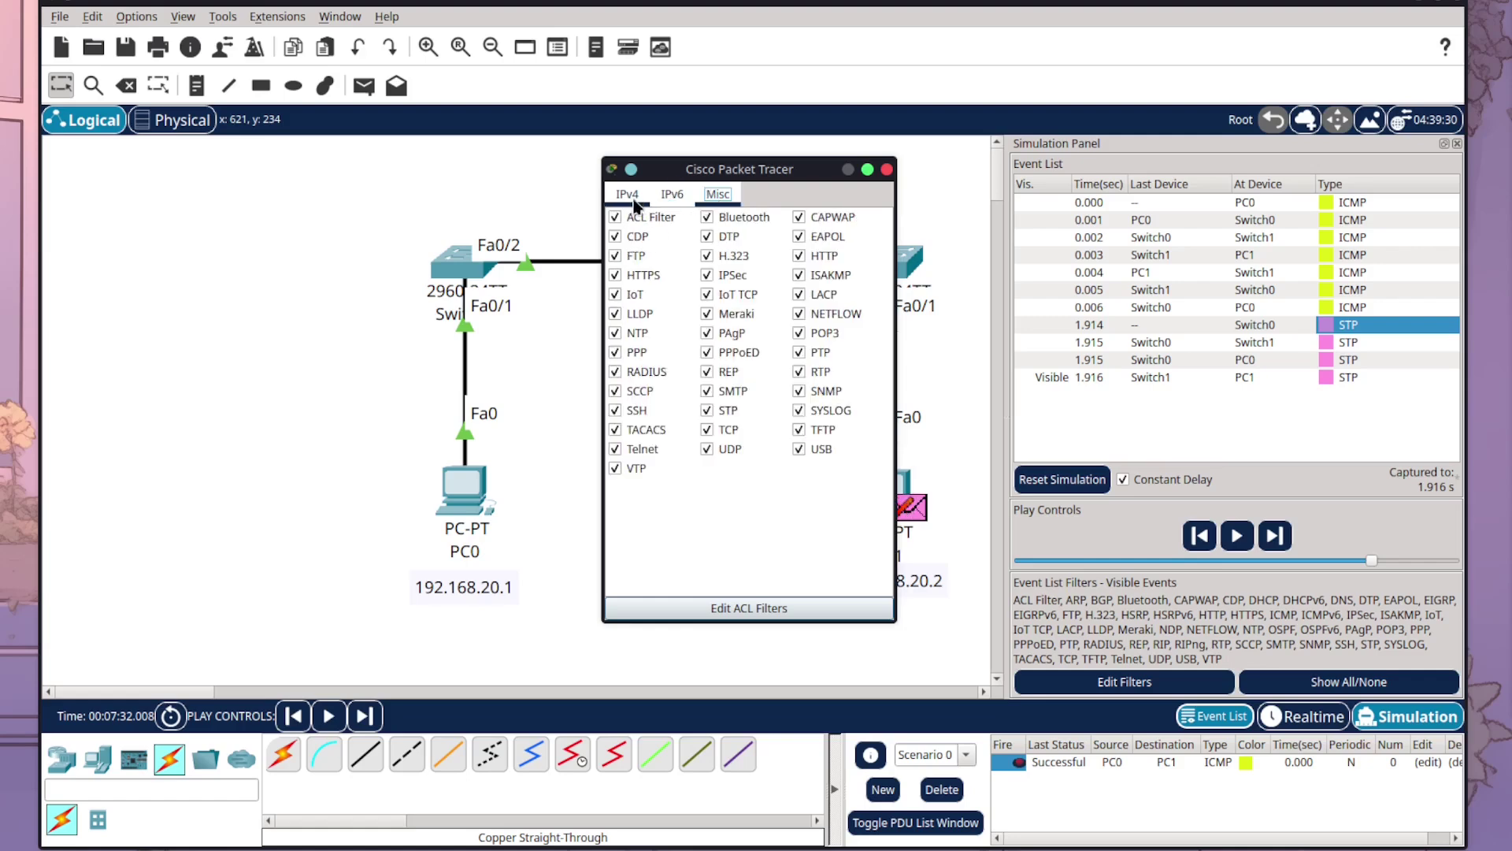
pyautogui.click(627, 194)
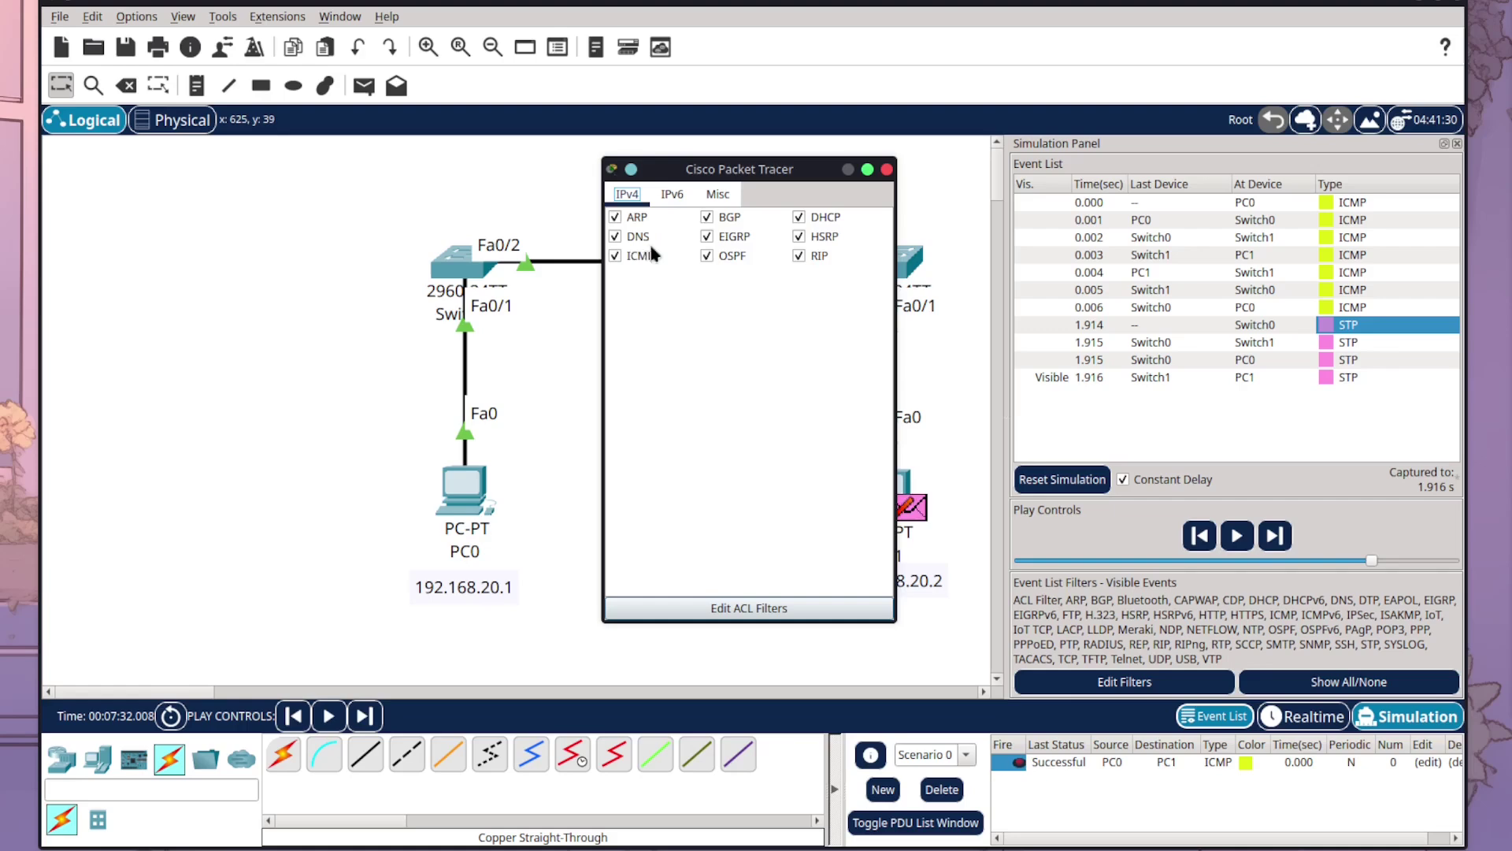
pyautogui.click(672, 195)
pyautogui.click(713, 192)
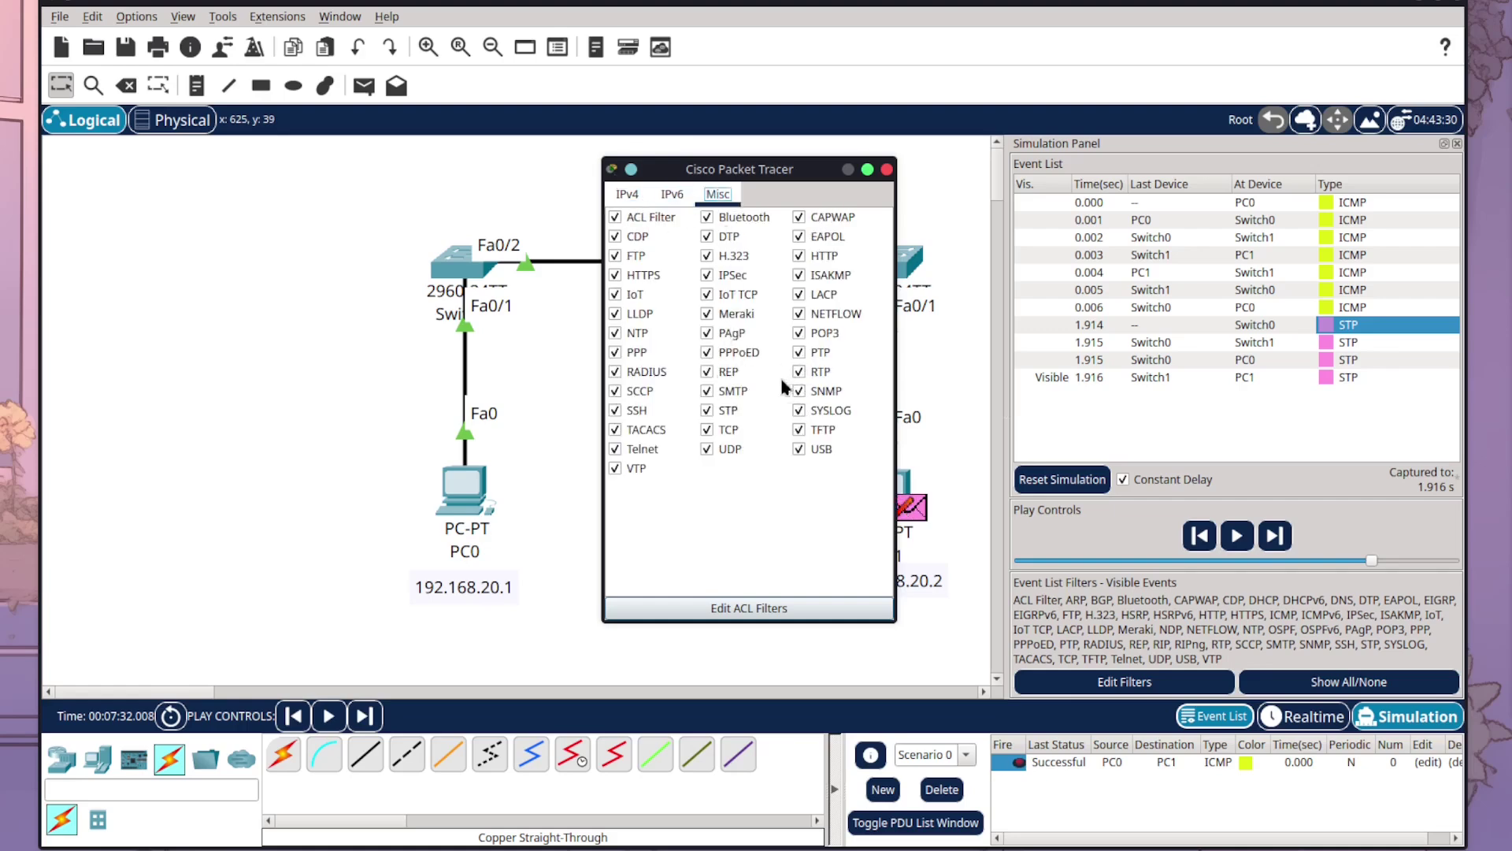
pyautogui.click(706, 410)
pyautogui.click(886, 168)
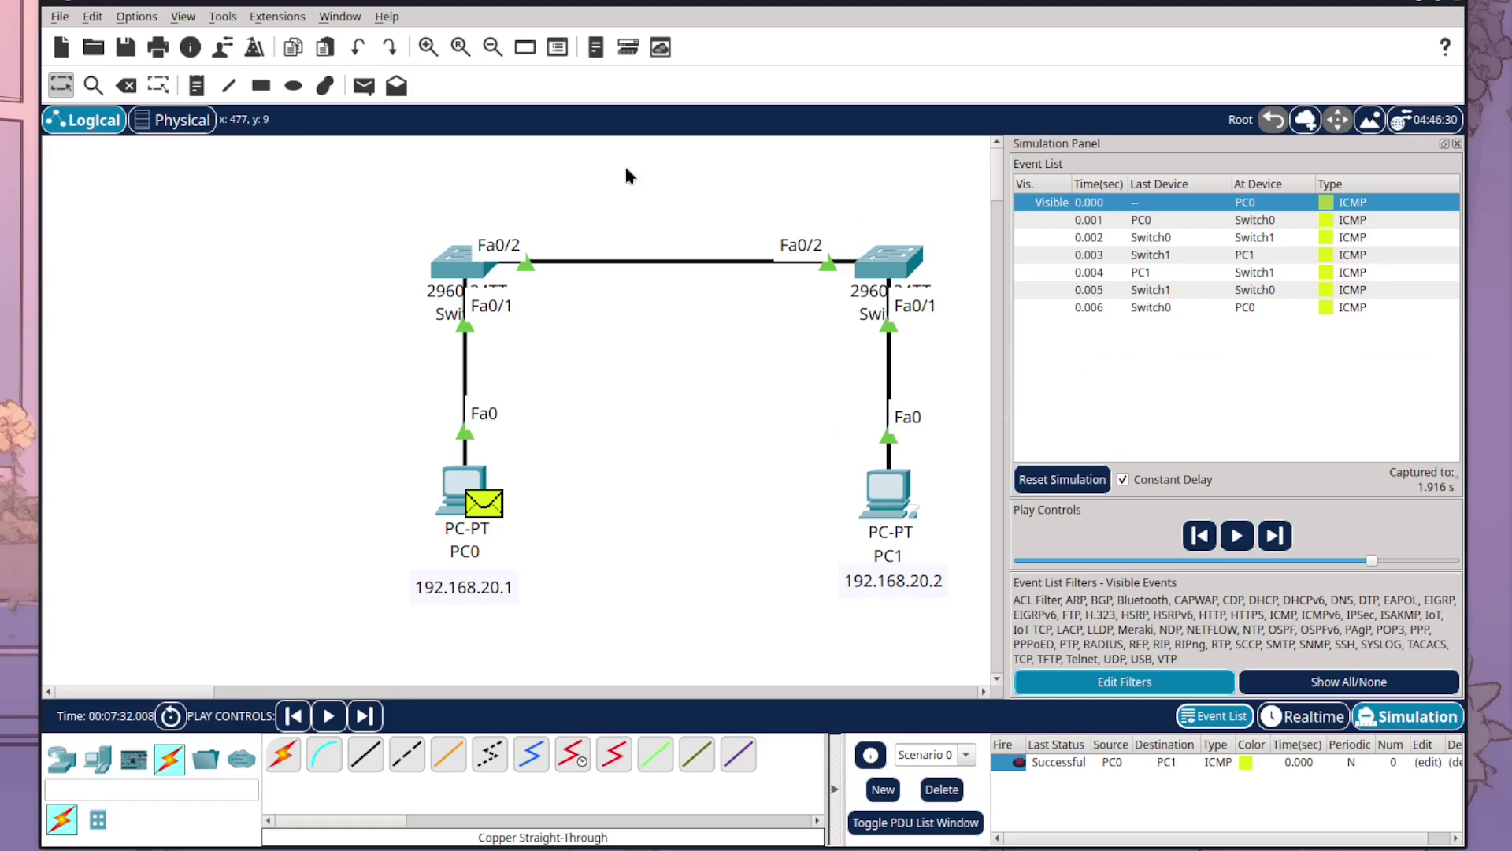
# Step: Open the PDU details for the 0.006 ICMP event at PC0 and move the window aside
pyautogui.click(1292, 307)
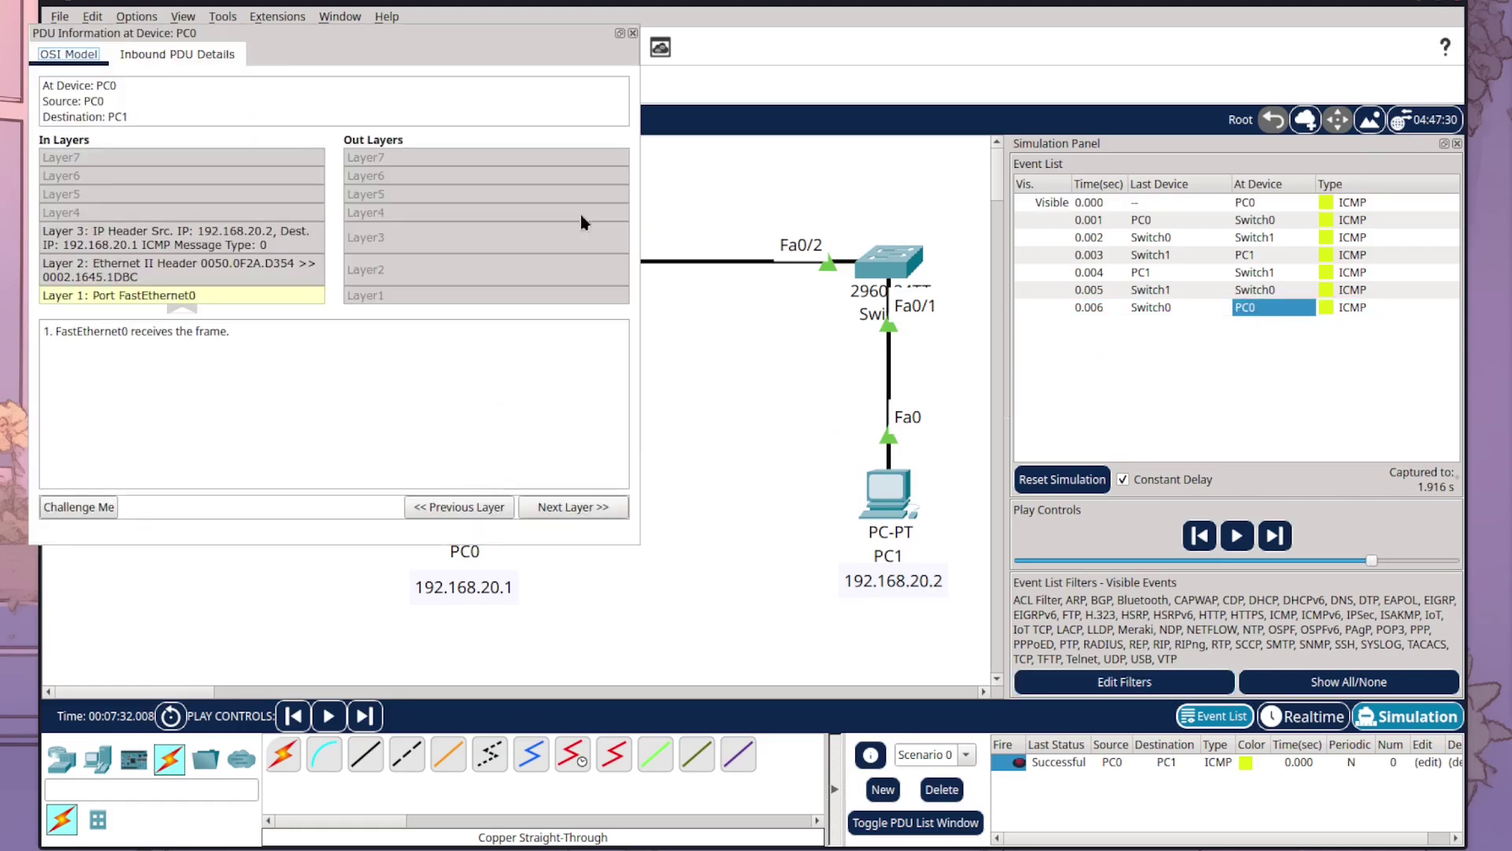
pyautogui.moveTo(516, 28); pyautogui.dragTo(1075, 132)
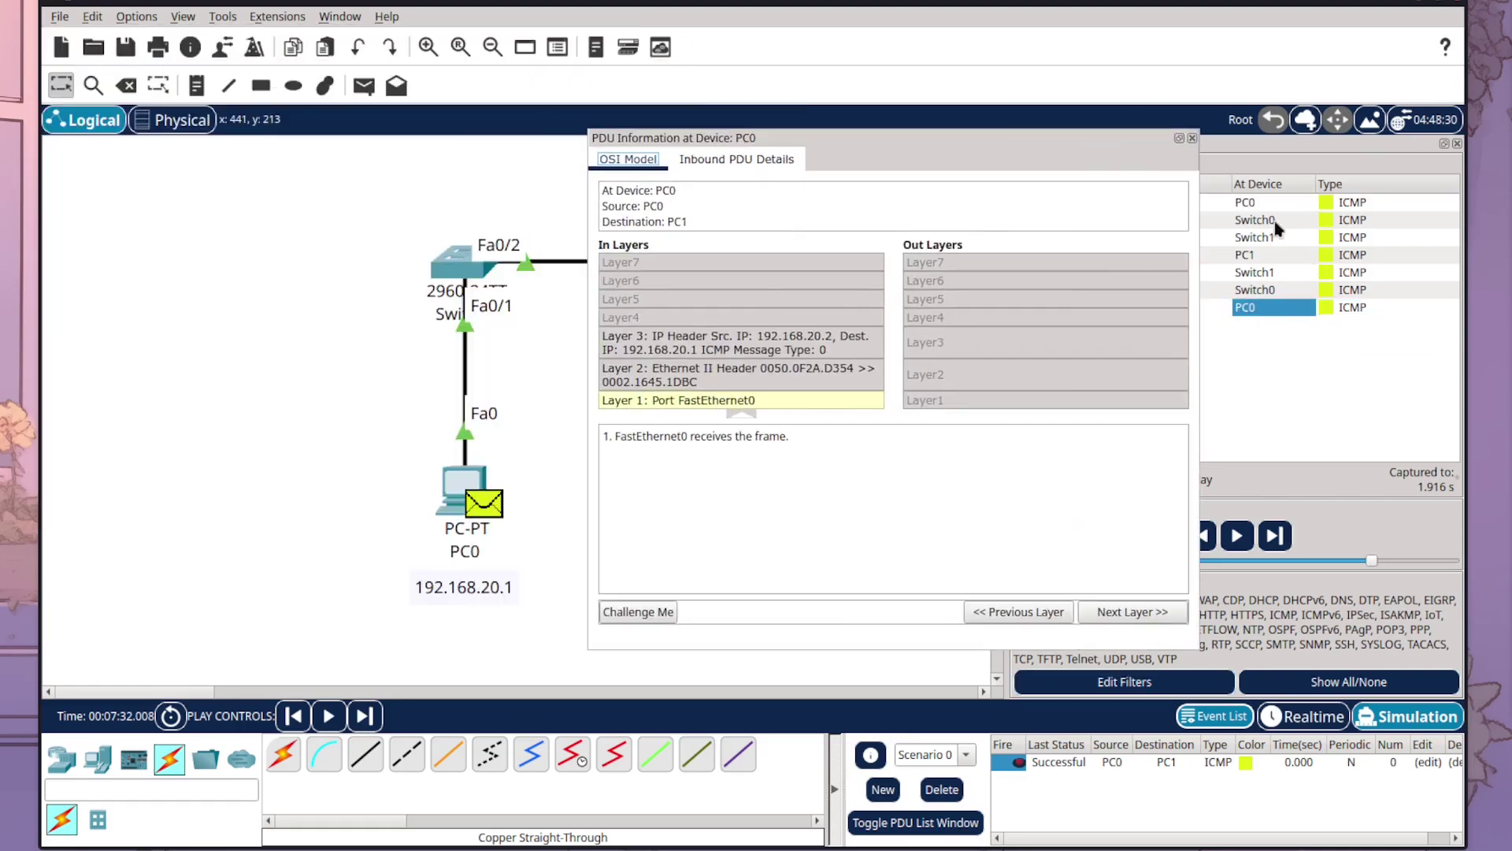
pyautogui.moveTo(618, 140); pyautogui.dragTo(537, 163)
# Step: Browse the Inbound PDU Details, then view the OSI Model's Layer 3 Echo Reply explanation
pyautogui.click(622, 182)
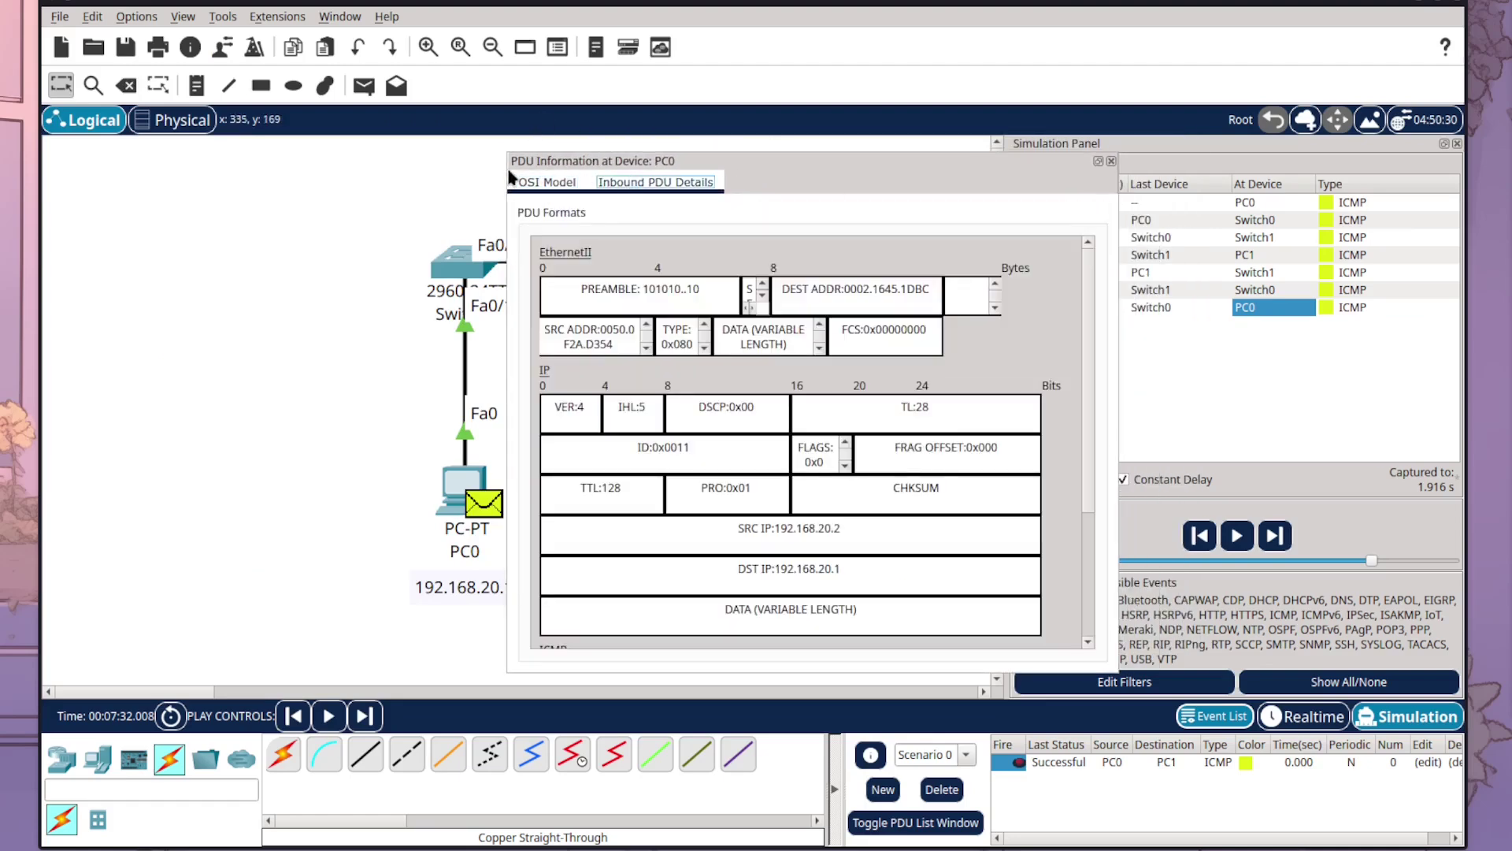
pyautogui.click(542, 183)
pyautogui.click(667, 402)
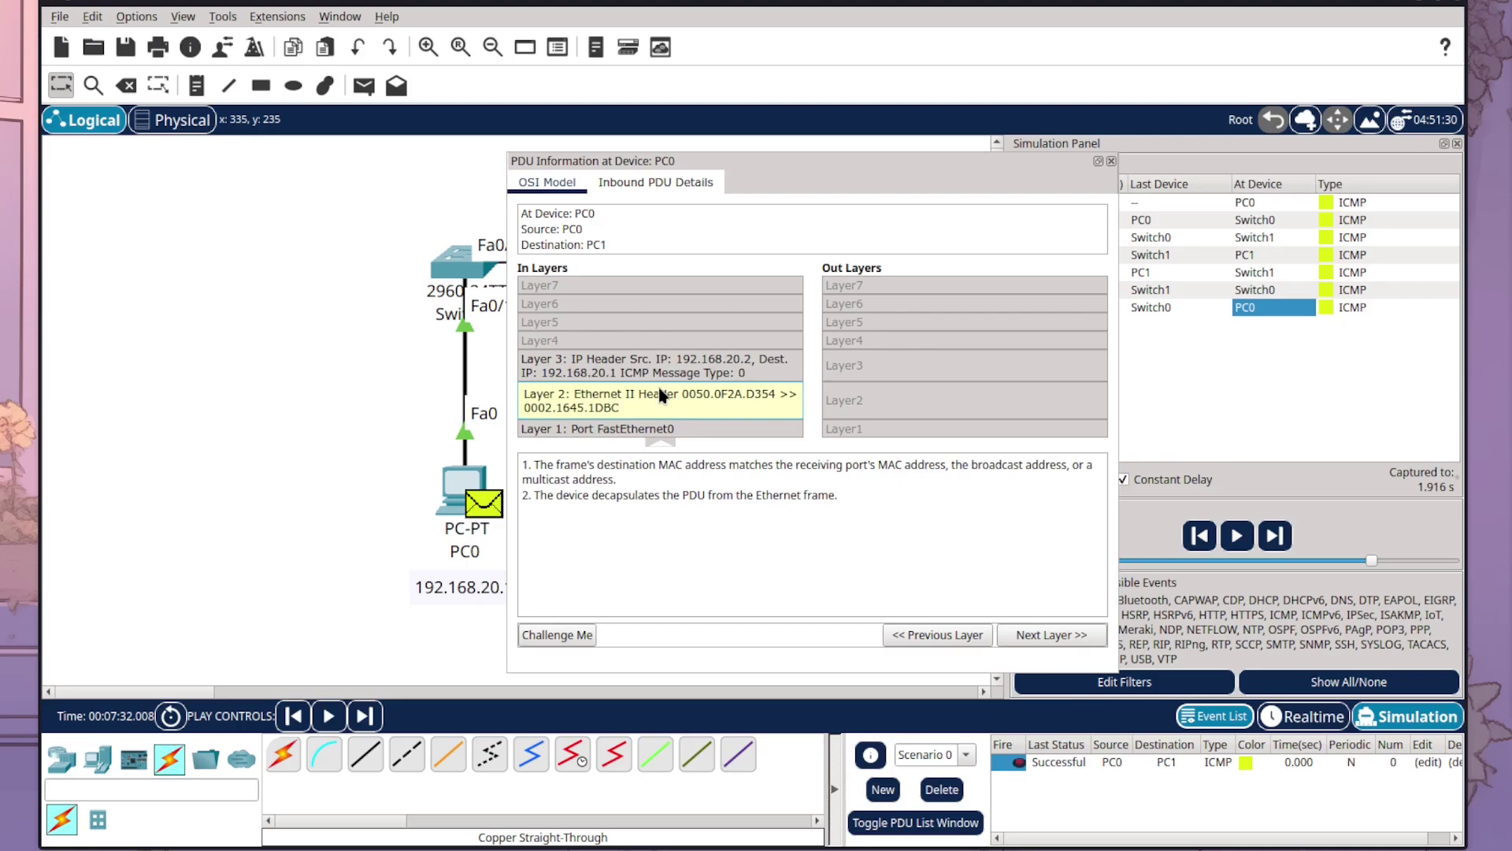
pyautogui.click(667, 363)
pyautogui.click(661, 189)
pyautogui.scroll(-5, 738, 481)
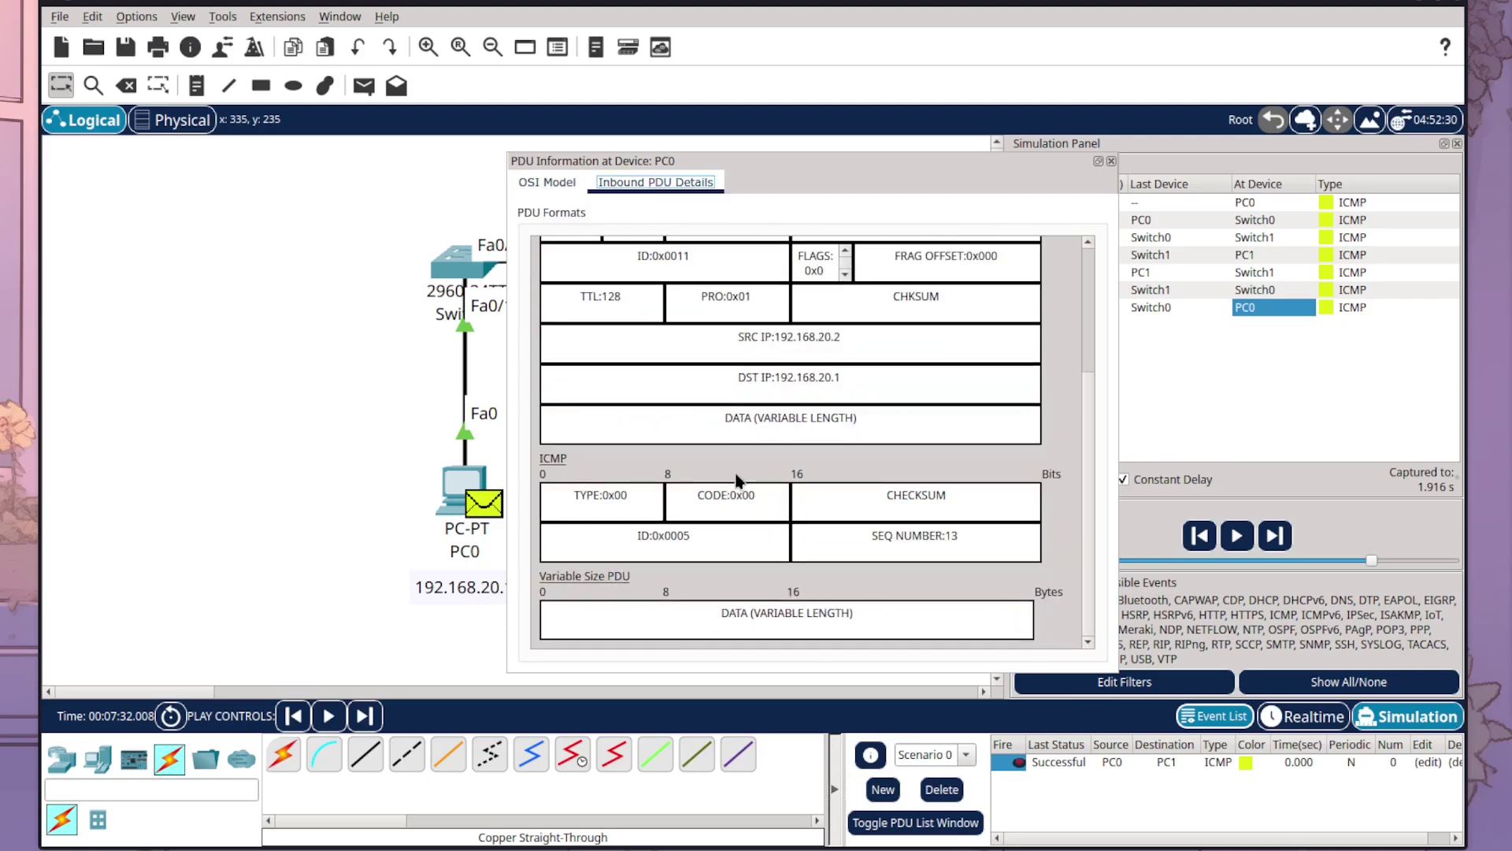
pyautogui.scroll(5, 763, 445)
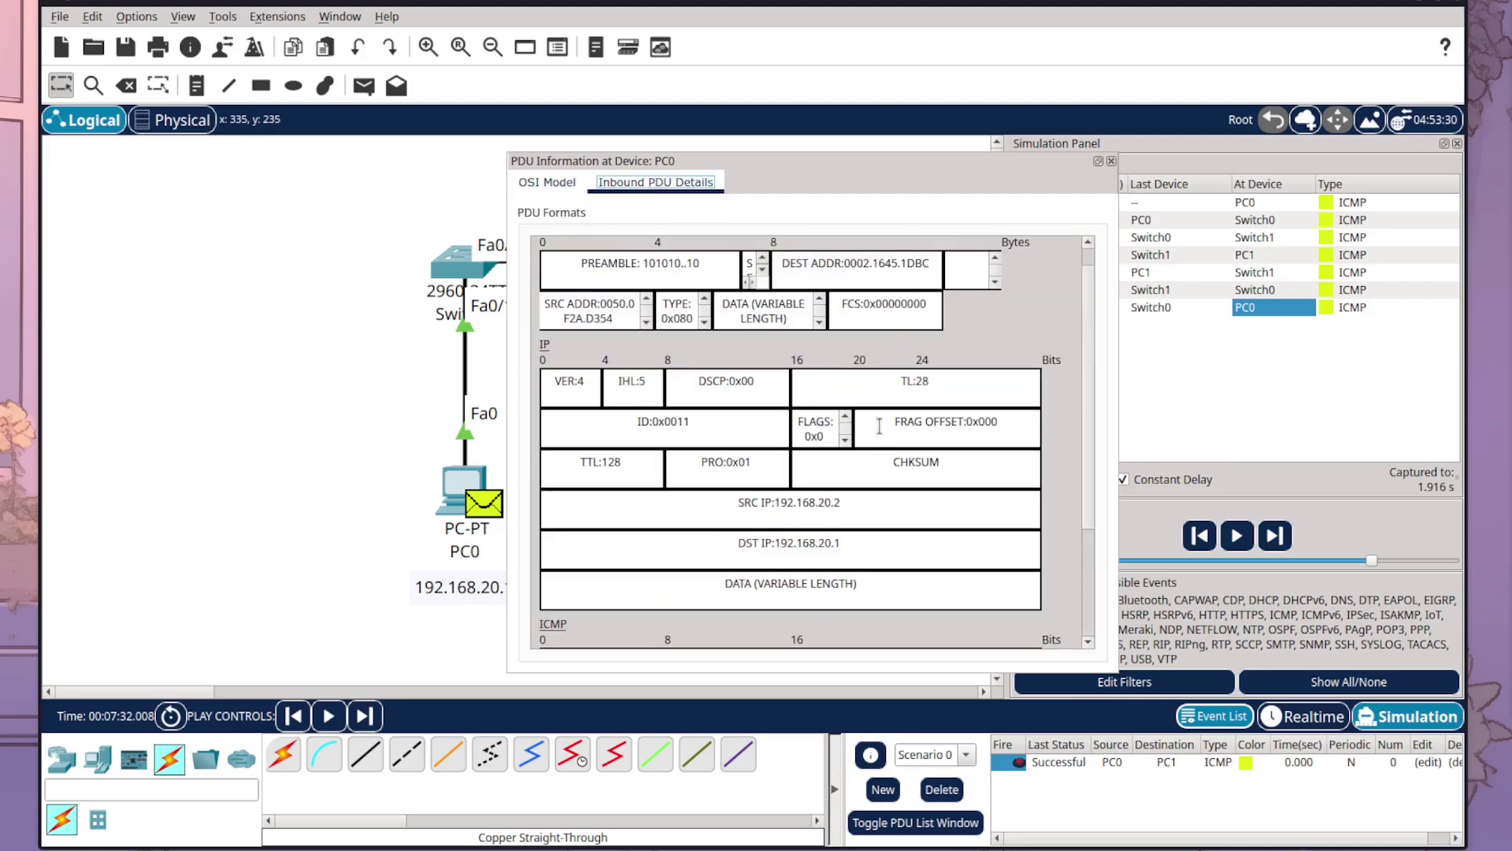
pyautogui.click(544, 184)
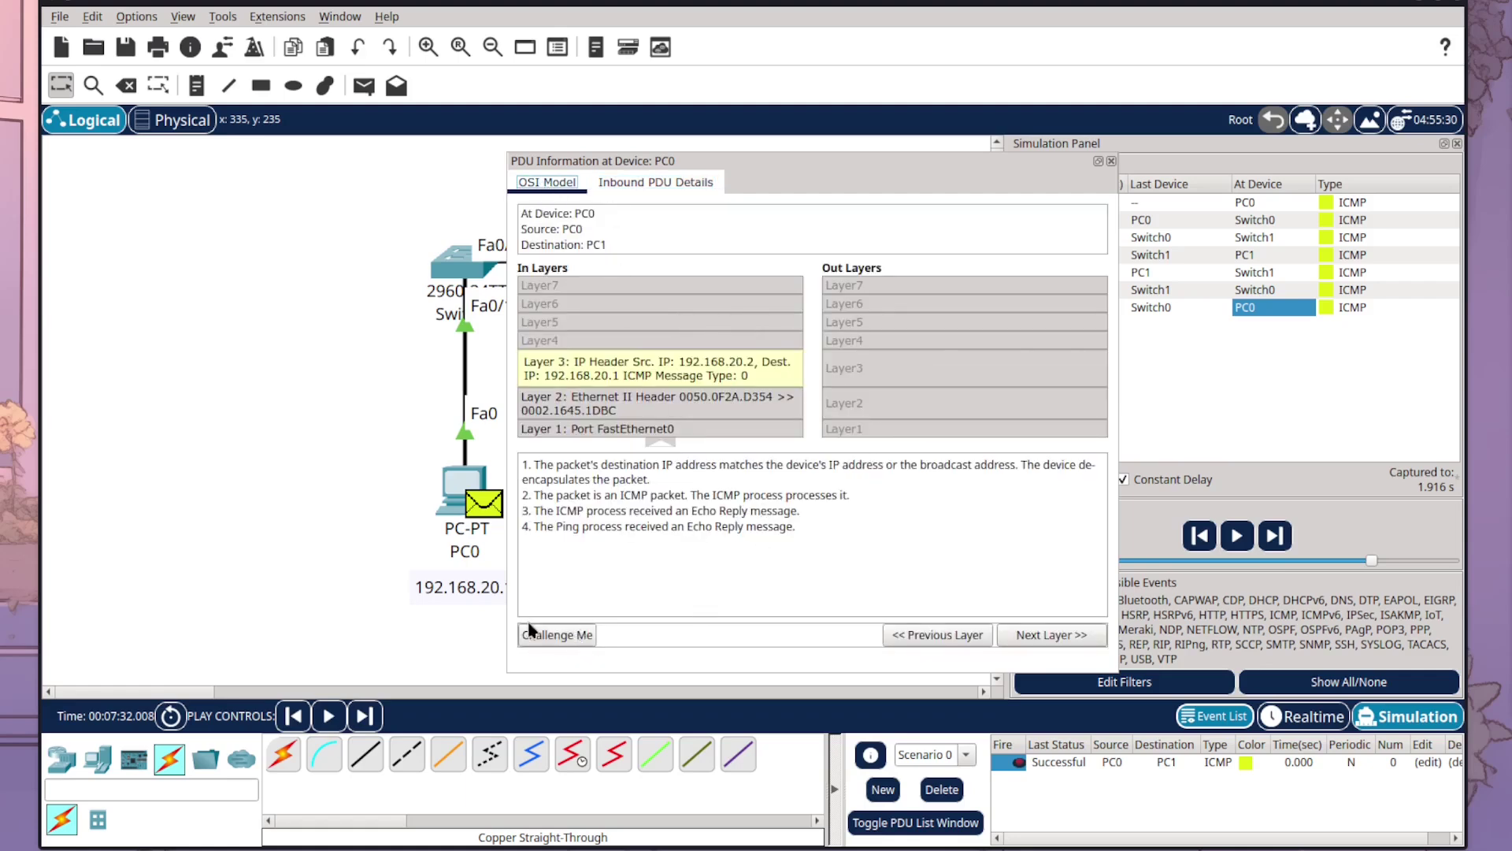
# Step: Run Challenge Me through Layers 2 and 3, then close PC0's PDU Information window
pyautogui.click(583, 638)
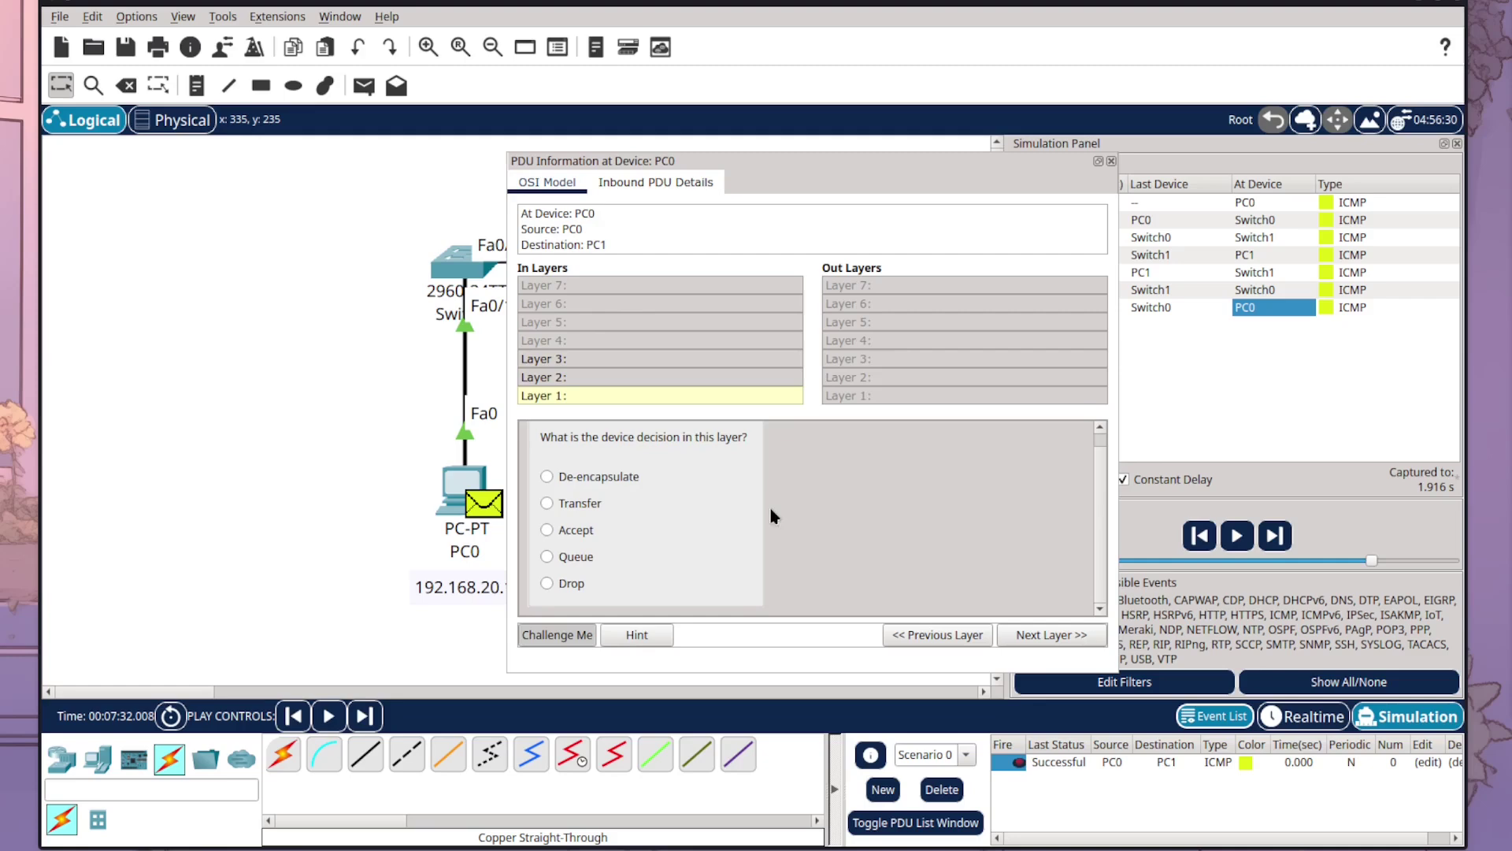
pyautogui.click(658, 377)
pyautogui.click(643, 360)
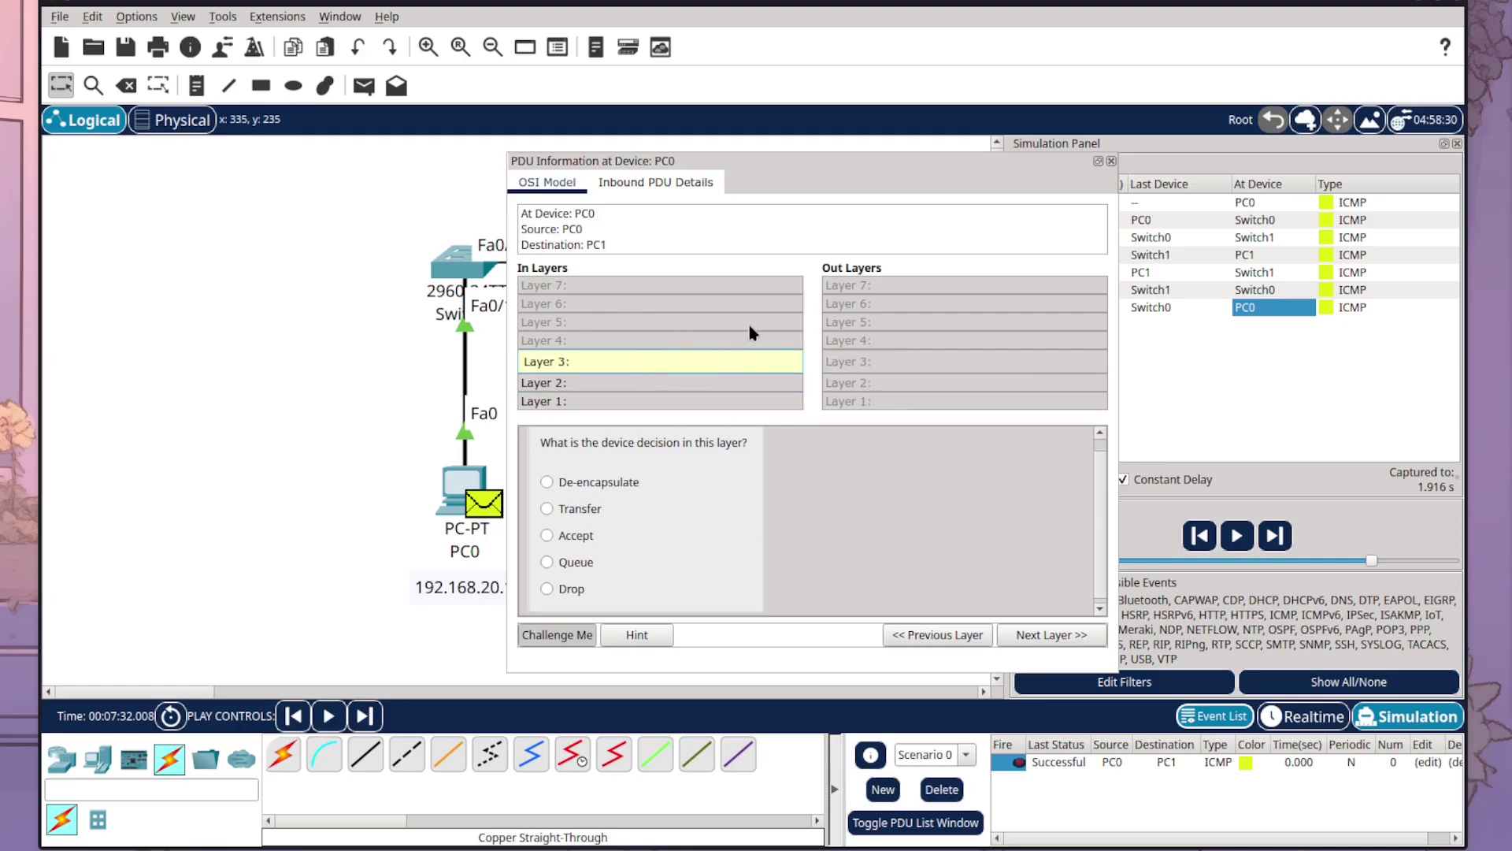
pyautogui.click(1111, 161)
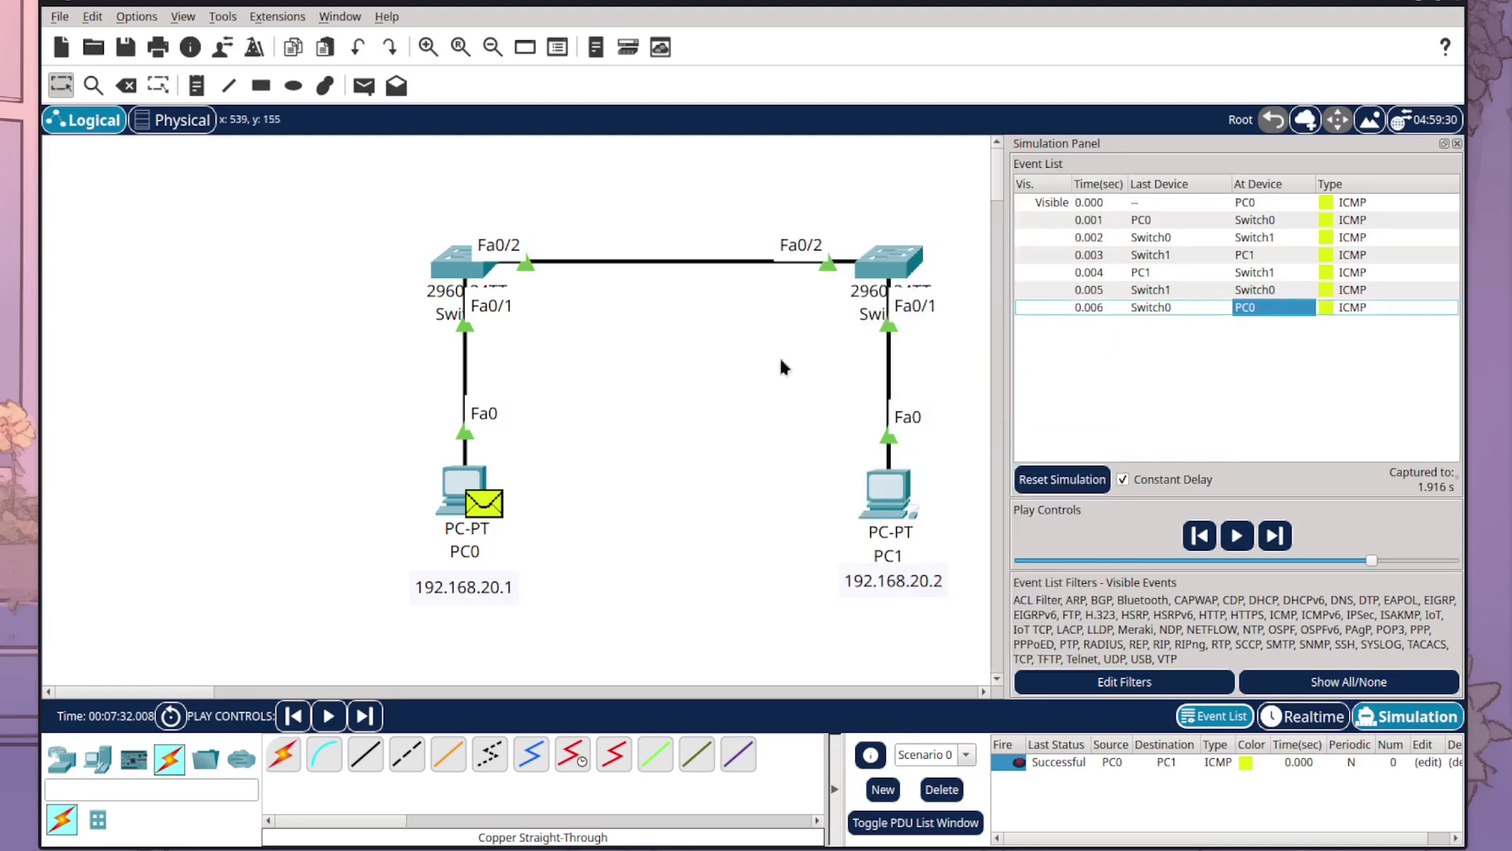